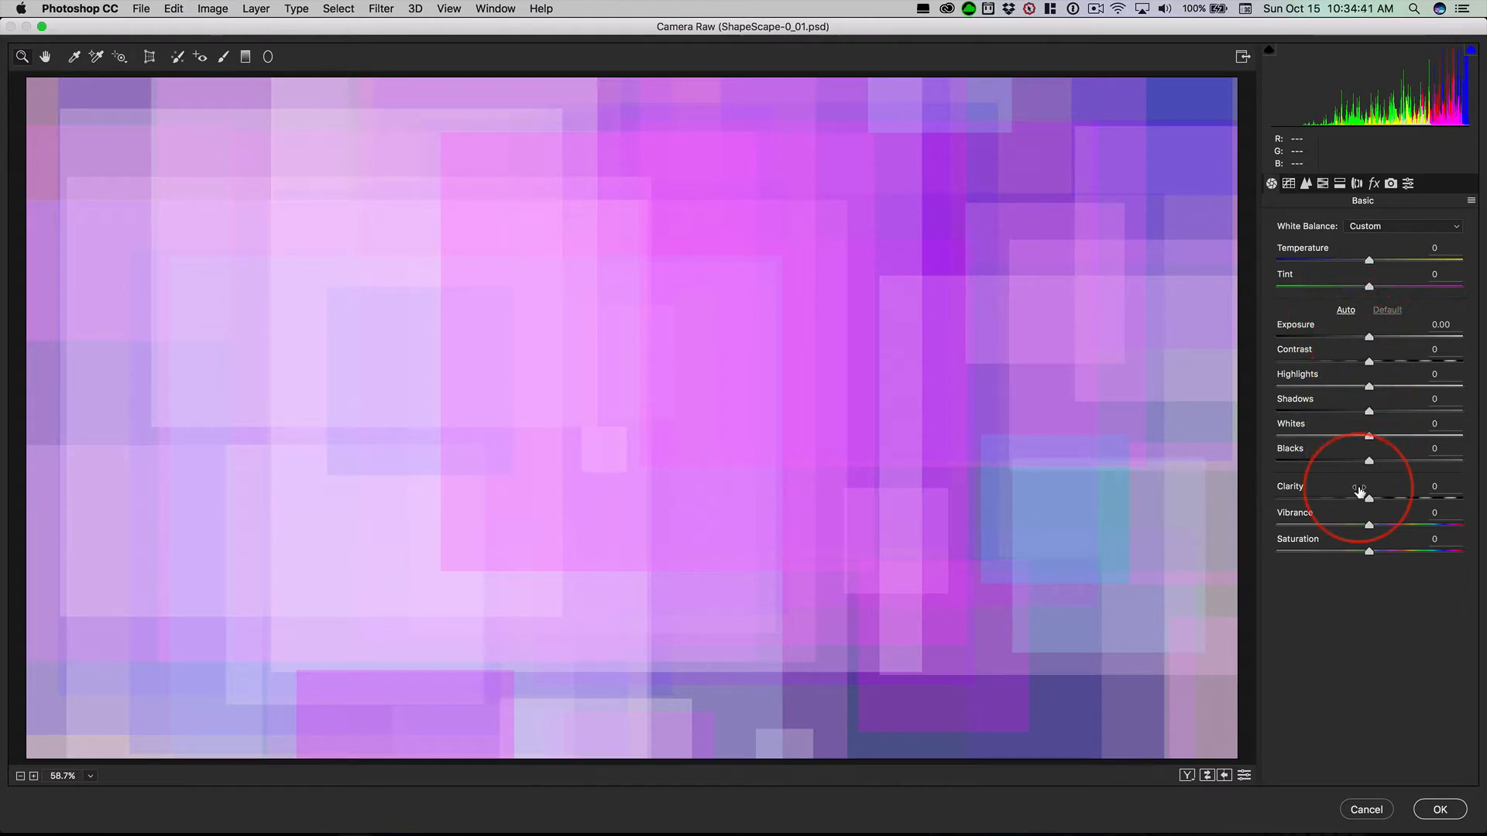
Try automatic tone correction with different exposure and contrast values, and reset the tonal adjustments to their defaults.
{"action": "left_click", "coordinate": [1345, 312]}
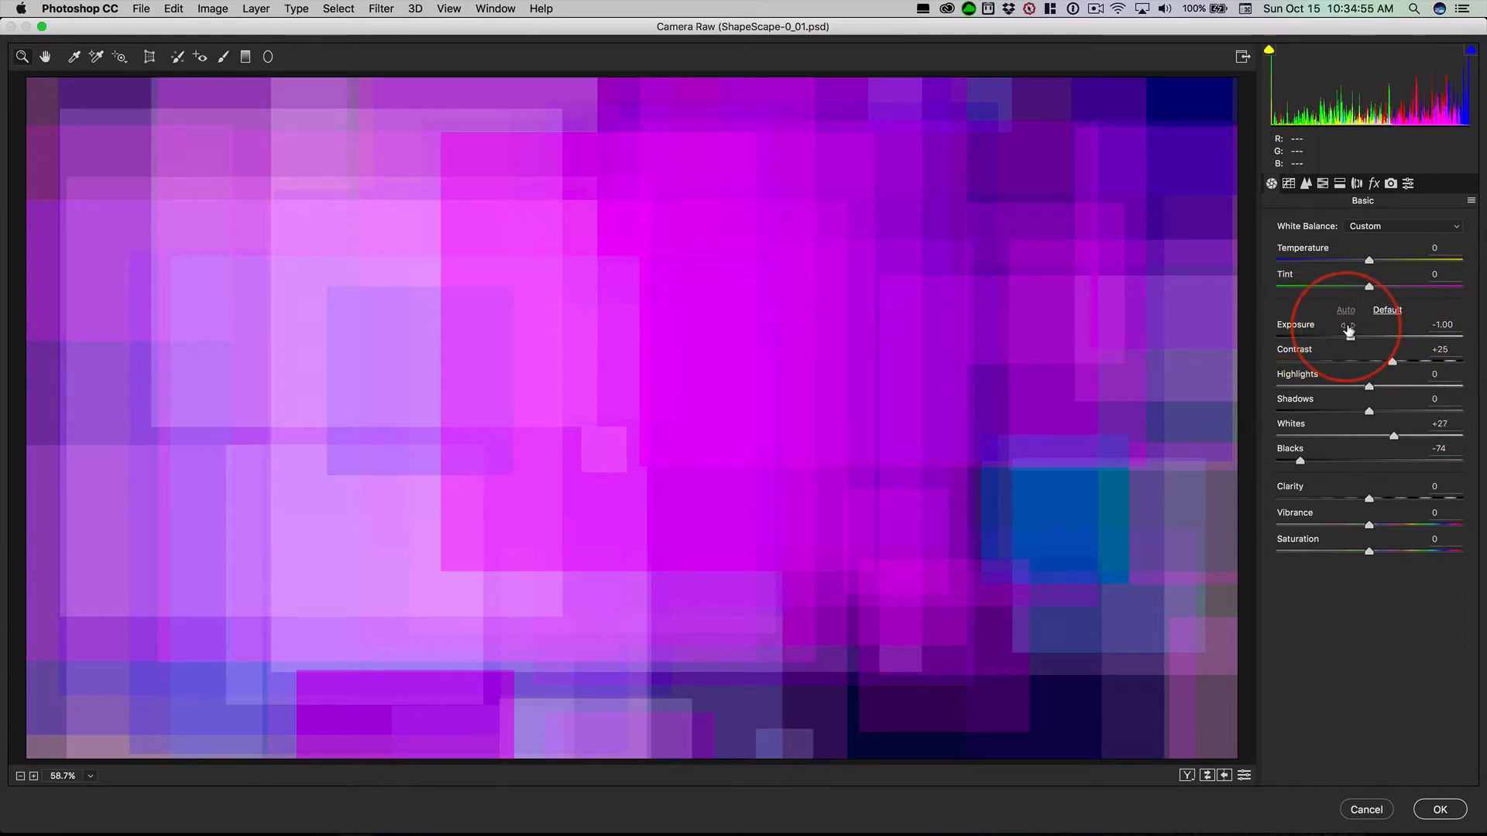
{"action": "left_click_drag", "start_coordinate": [1350, 331], "coordinate": [1317, 336]}
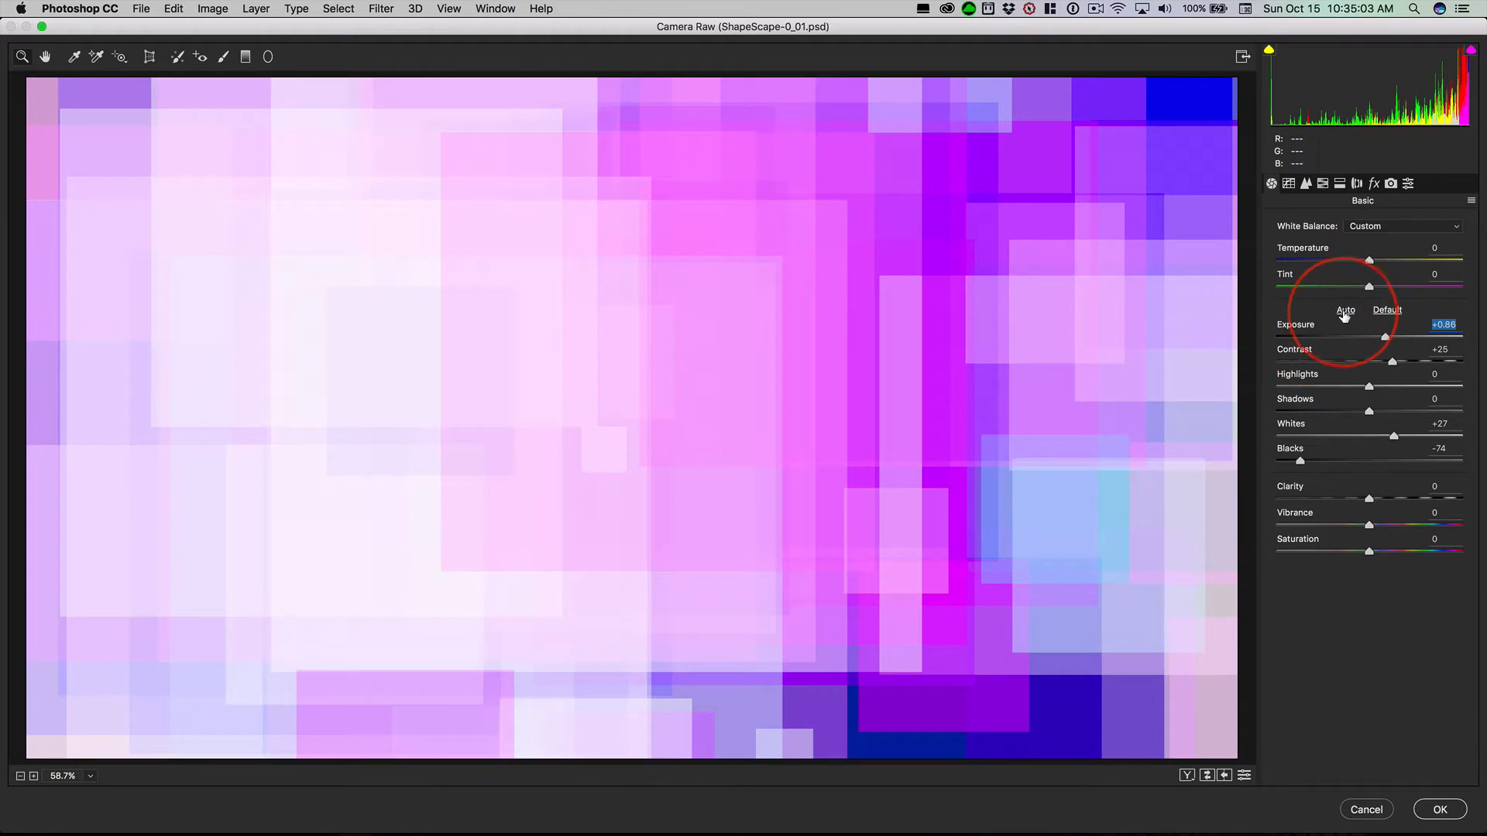
{"action": "left_click", "coordinate": [1345, 311]}
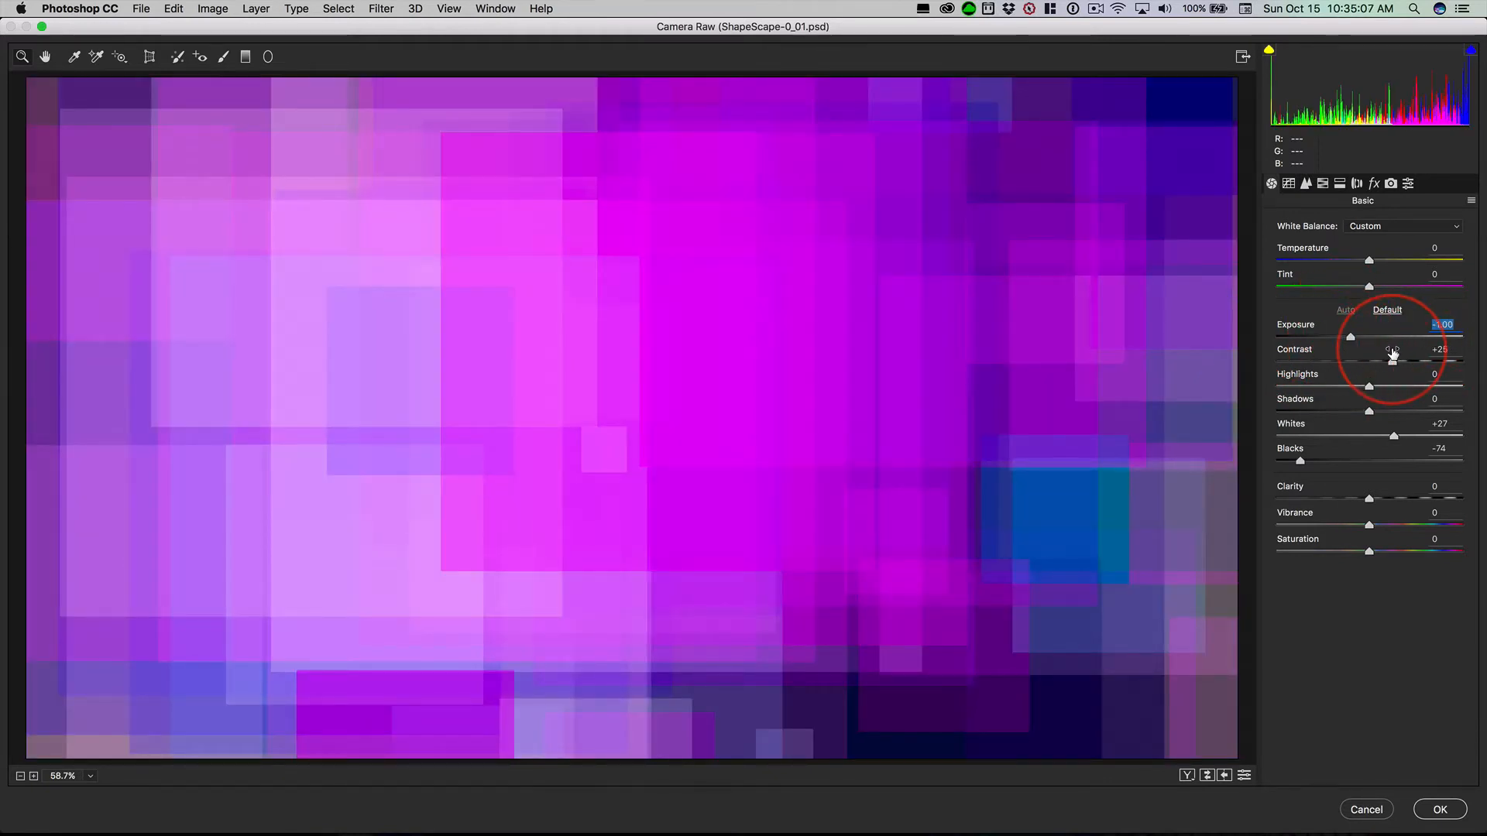
{"action": "mouse_move", "coordinate": [1392, 354]}
{"action": "left_mouse_down"}
{"action": "mouse_move", "coordinate": [1429, 356]}
{"action": "mouse_move", "coordinate": [1288, 358]}
{"action": "mouse_move", "coordinate": [1363, 356]}
{"action": "left_mouse_up"}
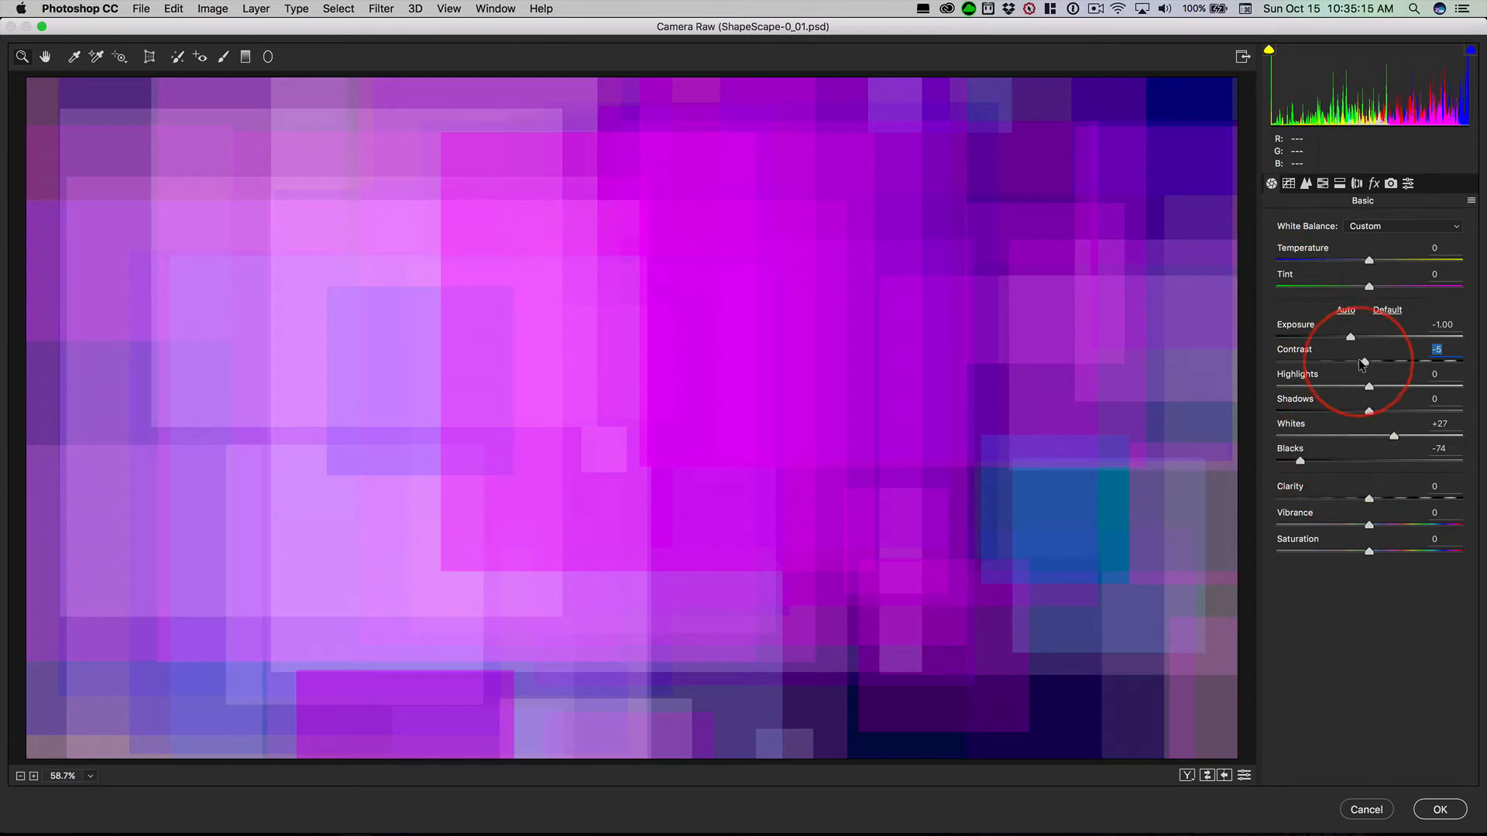
{"action": "left_click", "coordinate": [1387, 310]}
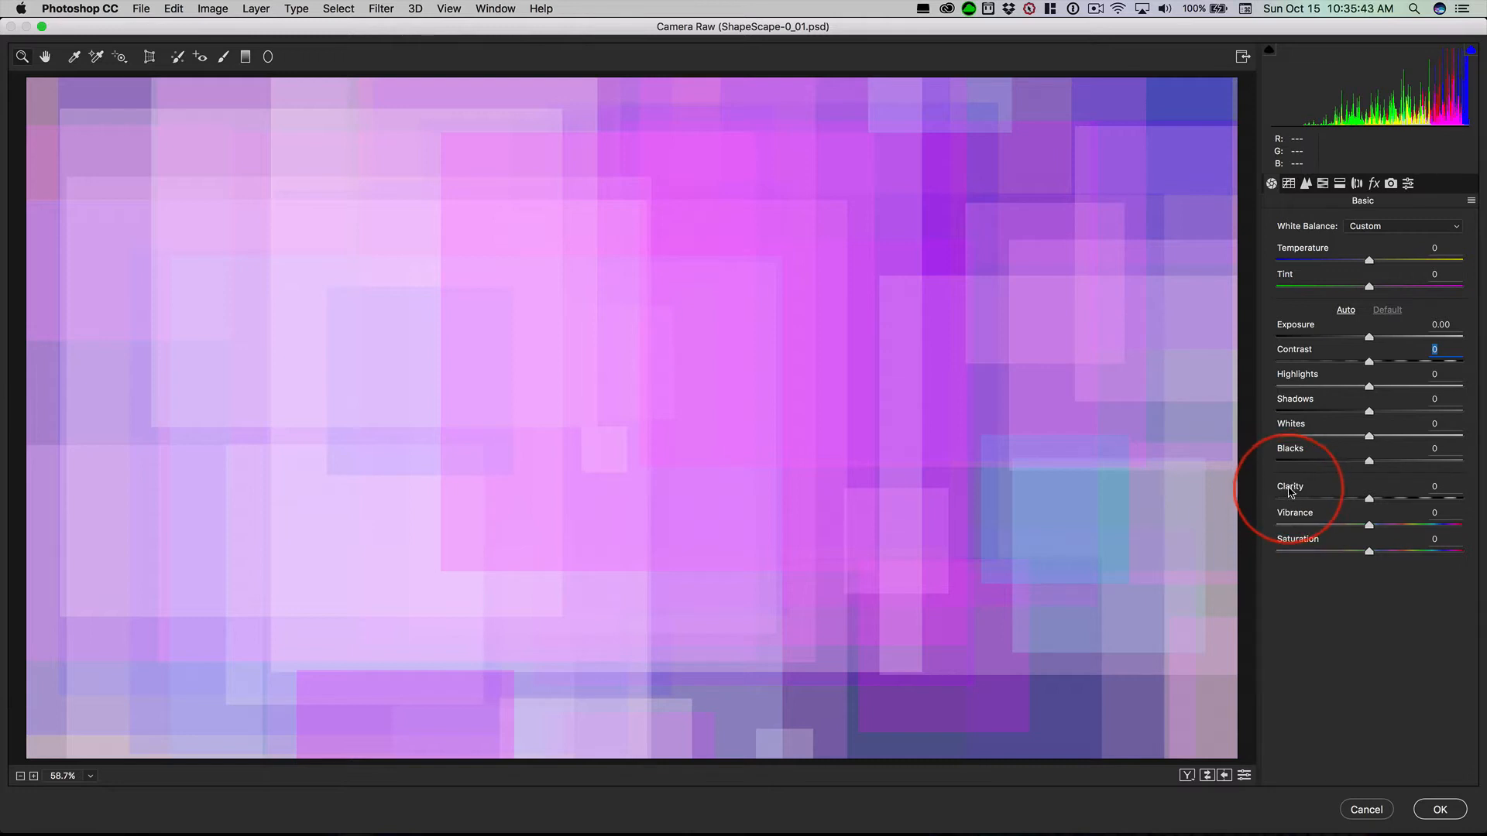
Raise Clarity to +100, comparing the image with and without the adjustment.
{"action": "mouse_move", "coordinate": [1290, 492]}
{"action": "left_mouse_down"}
{"action": "mouse_move", "coordinate": [1323, 491]}
{"action": "mouse_move", "coordinate": [1310, 490]}
{"action": "left_mouse_up"}
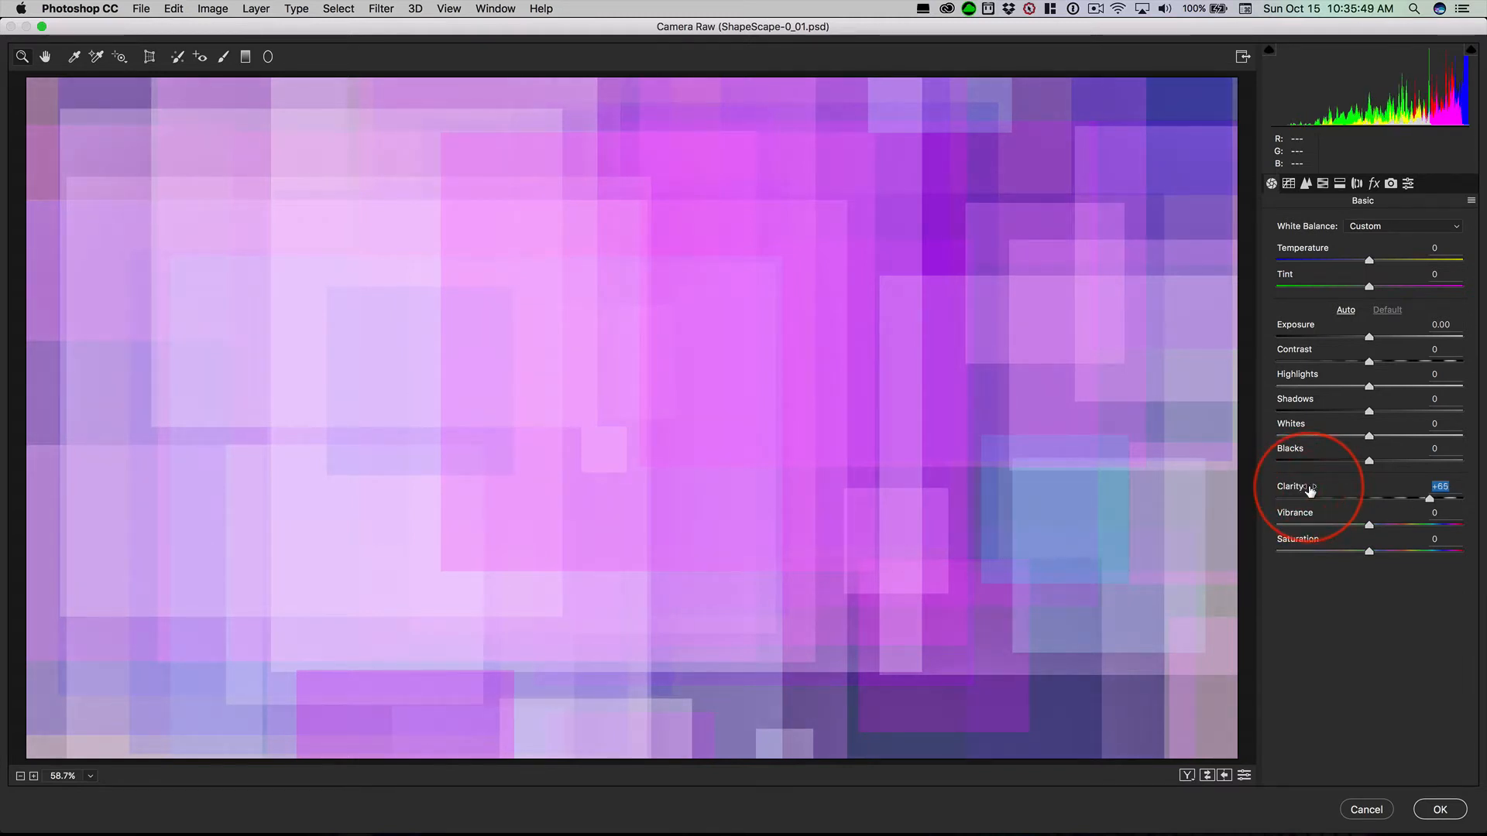
{"action": "key", "text": "super+z"}
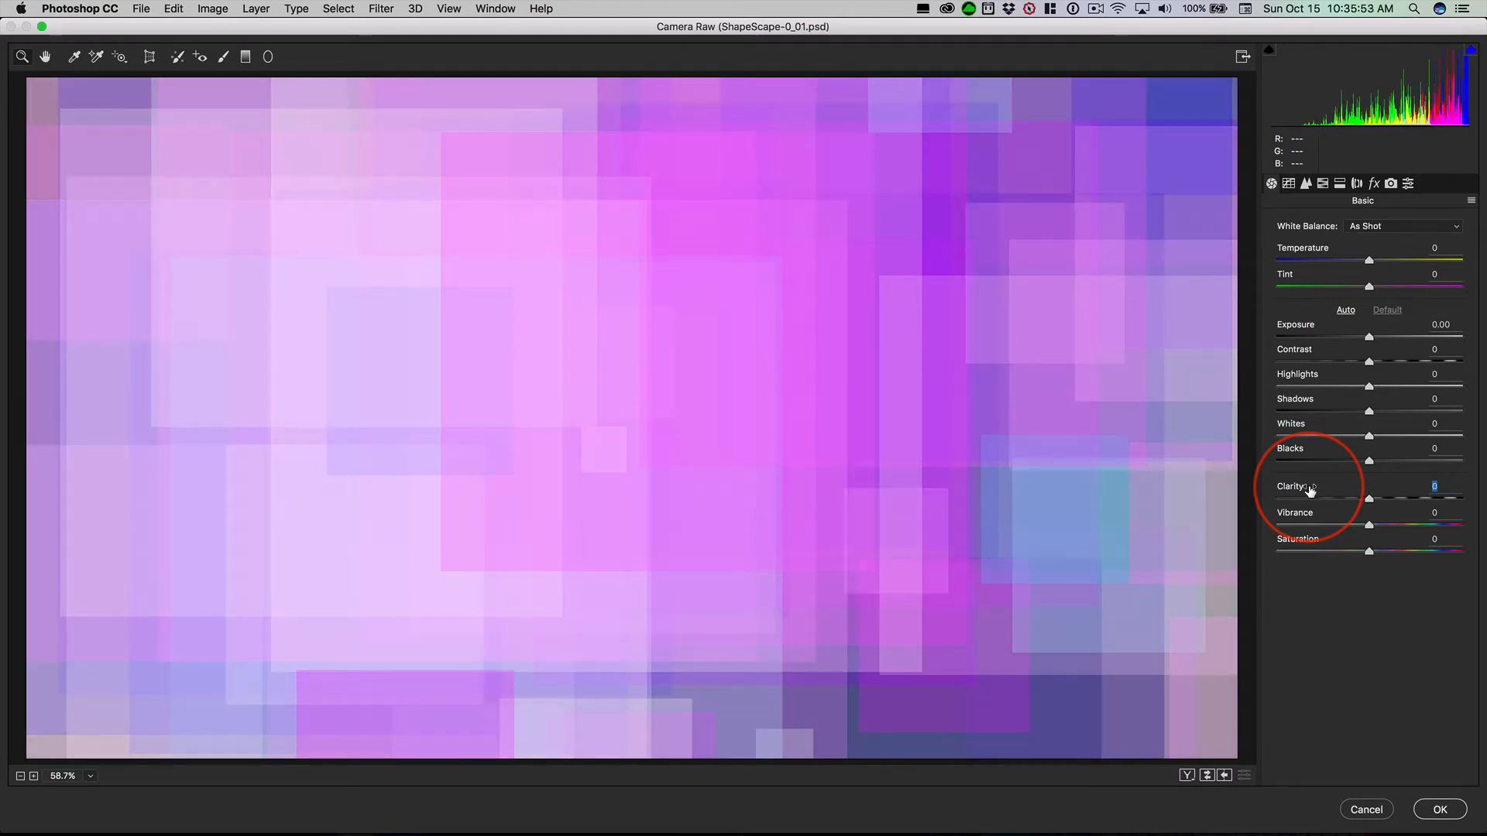
{"action": "key", "text": "super+z"}
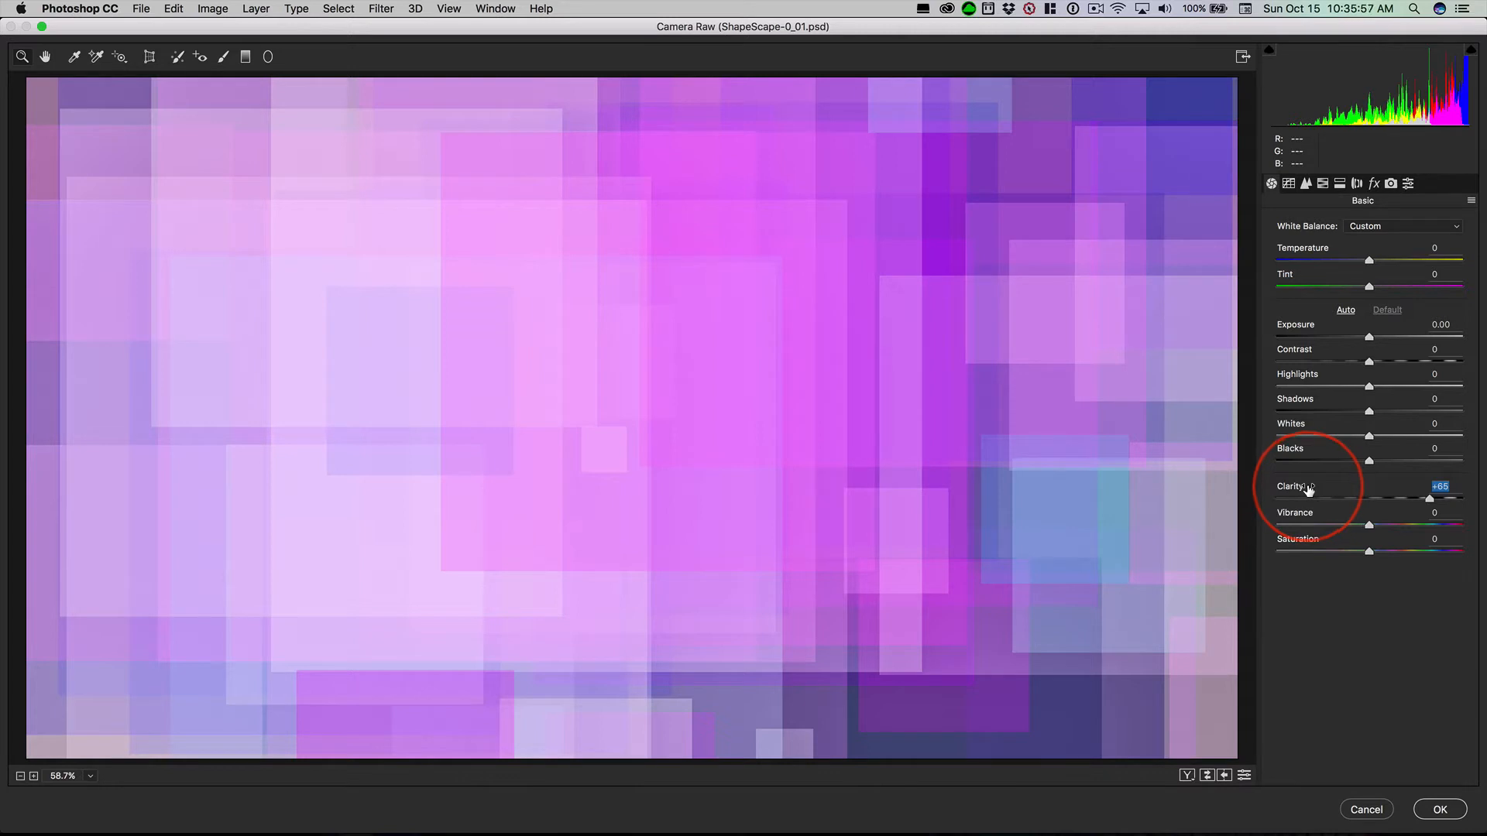
{"action": "left_click_drag", "start_coordinate": [1313, 490], "coordinate": [1347, 490]}
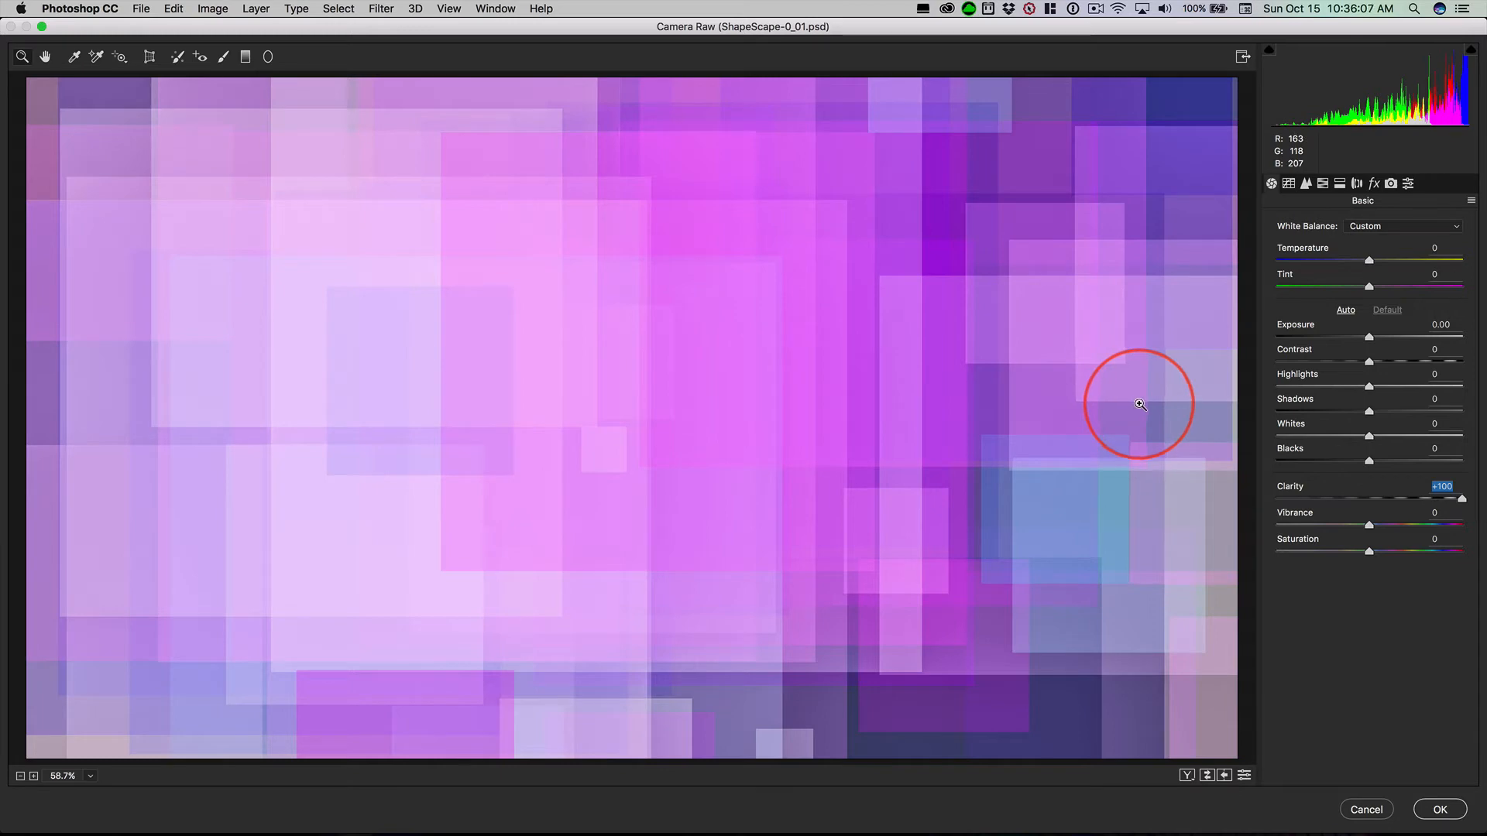
{"action": "key", "text": "super+z"}
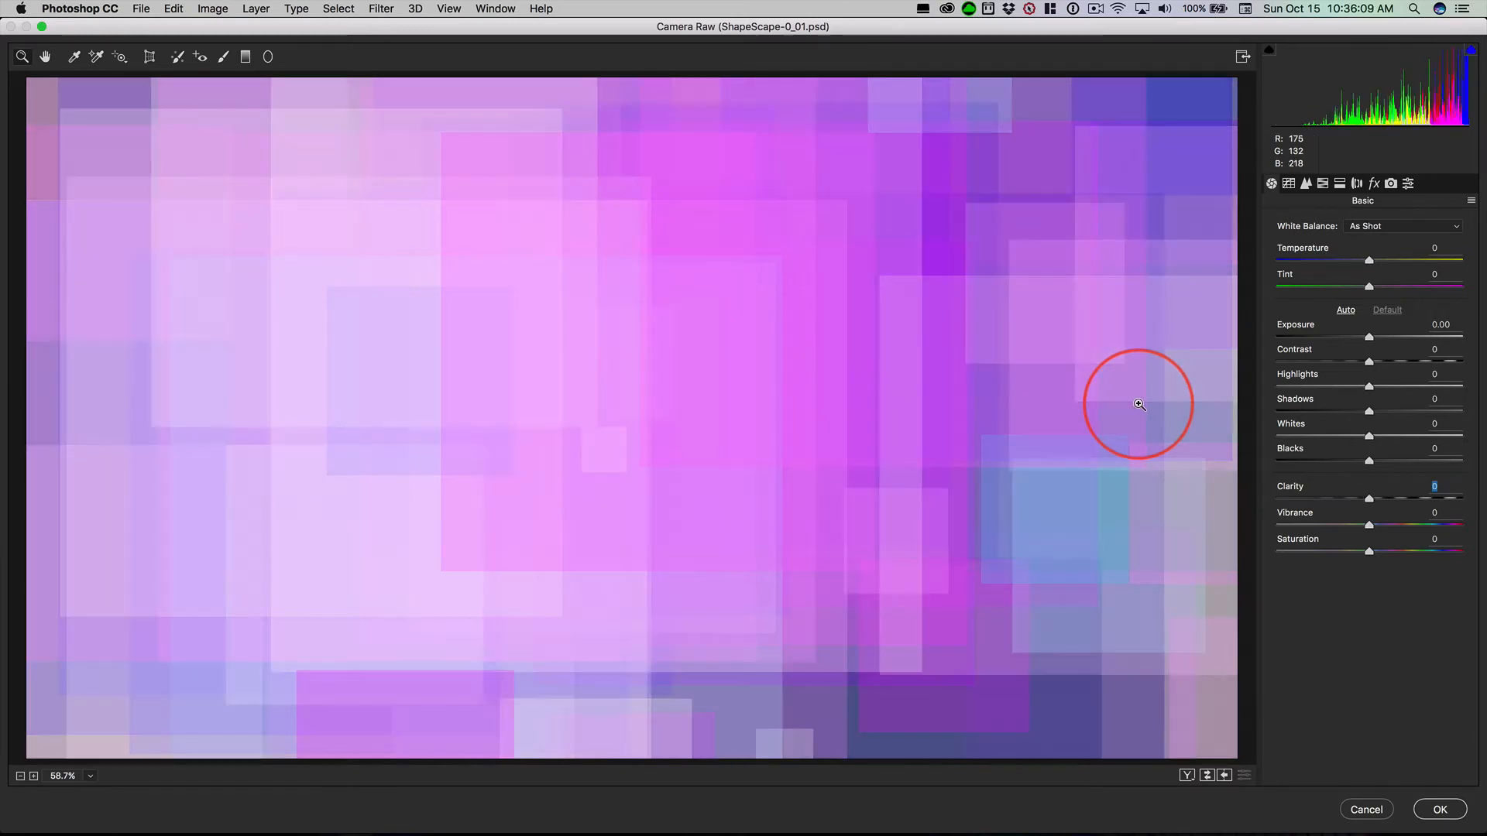
{"action": "key", "text": "super+z"}
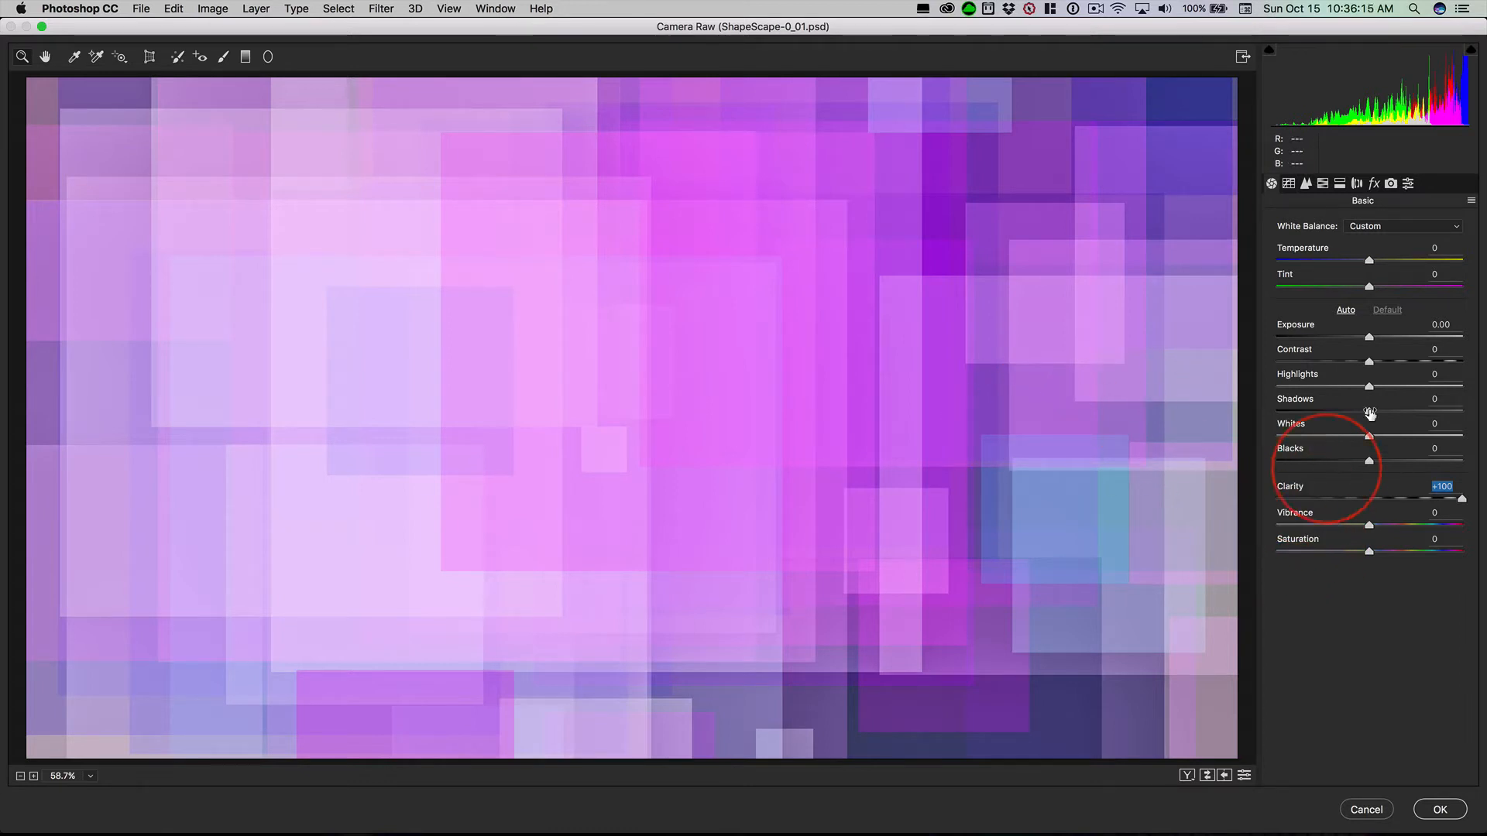
Set the Dehaze amount to +69 in the effects settings.
{"action": "left_click", "coordinate": [1374, 184]}
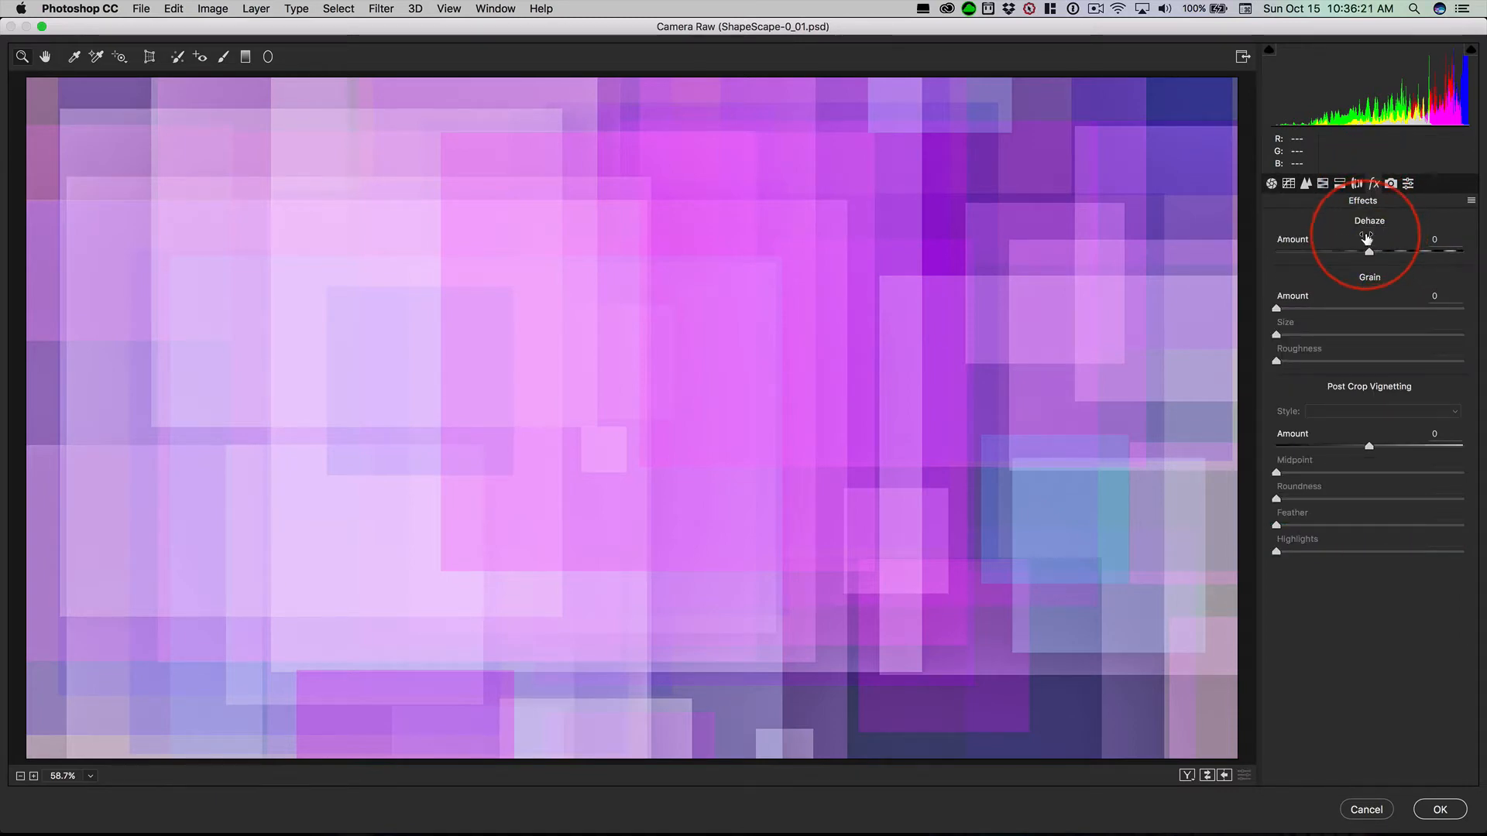
{"action": "left_click_drag", "start_coordinate": [1368, 239], "coordinate": [1403, 237]}
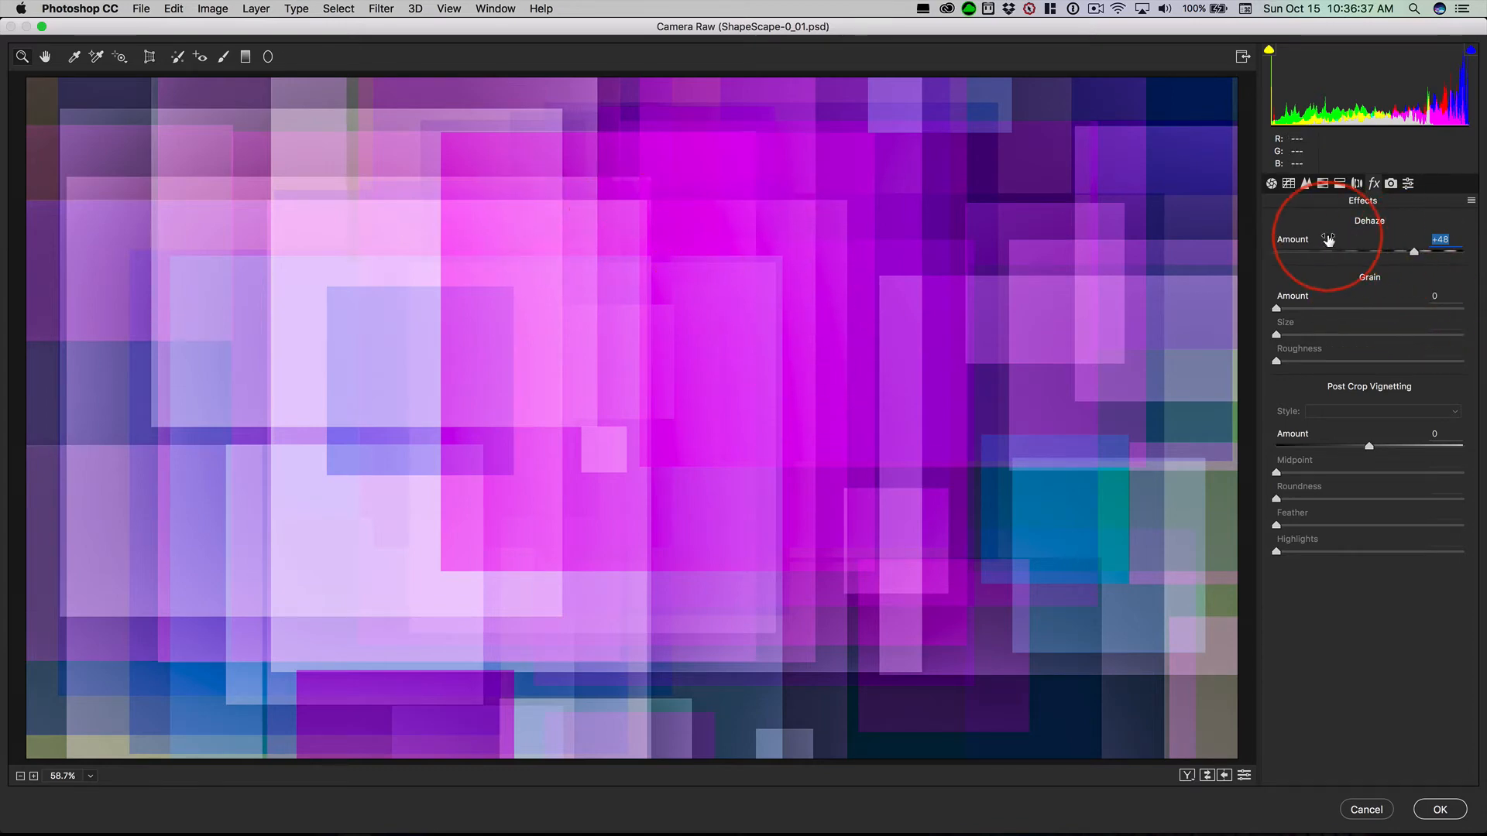
{"action": "mouse_move", "coordinate": [1323, 243]}
{"action": "left_mouse_down"}
{"action": "mouse_move", "coordinate": [1351, 246]}
{"action": "mouse_move", "coordinate": [1326, 240]}
{"action": "left_mouse_up"}
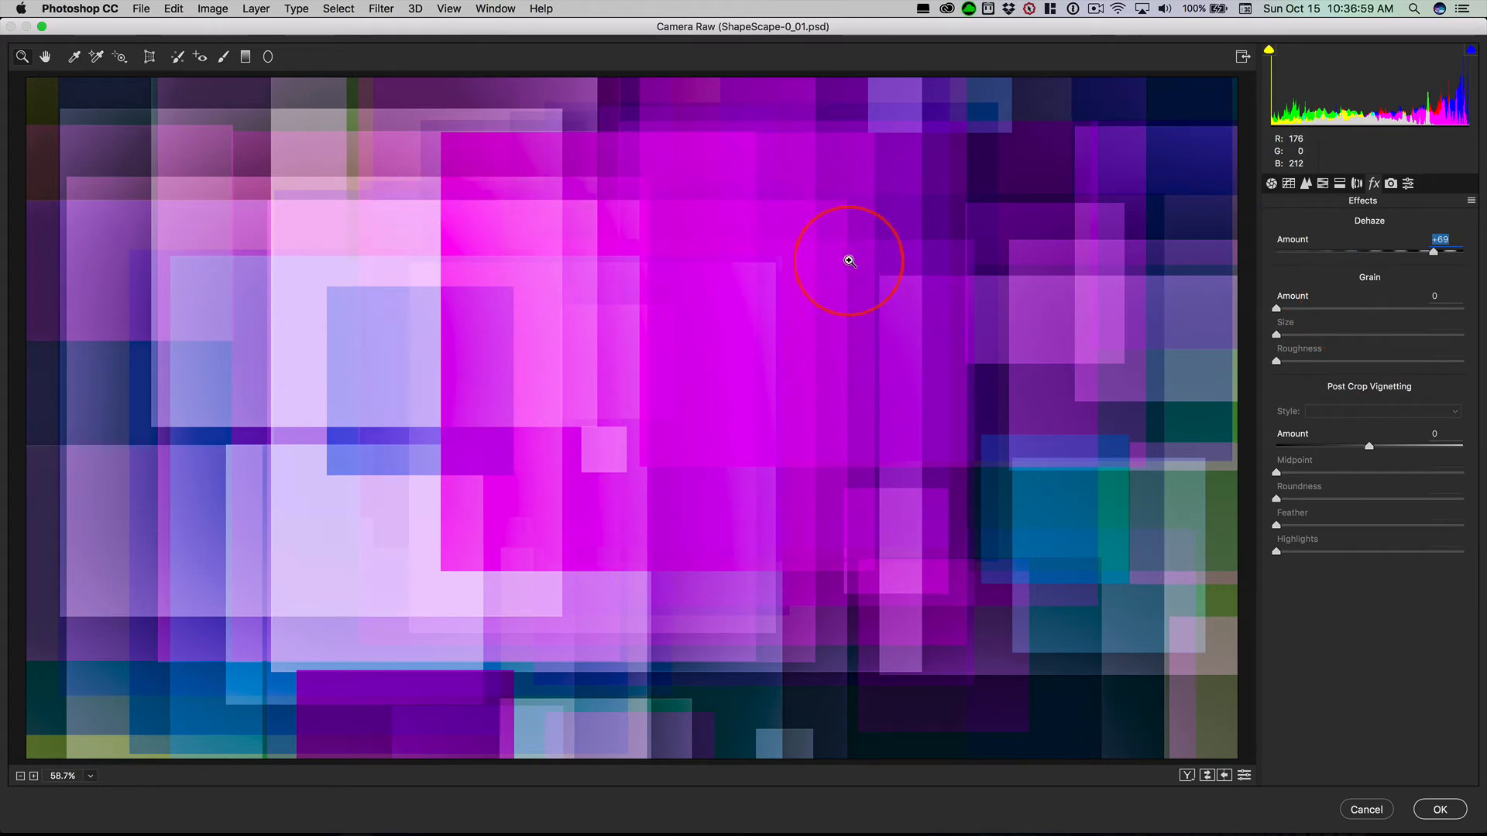
Set the HSL luminance of Purples to +74, Magentas to +2, Blues to +25 and Aquas to +5.
{"action": "left_click", "coordinate": [1322, 184]}
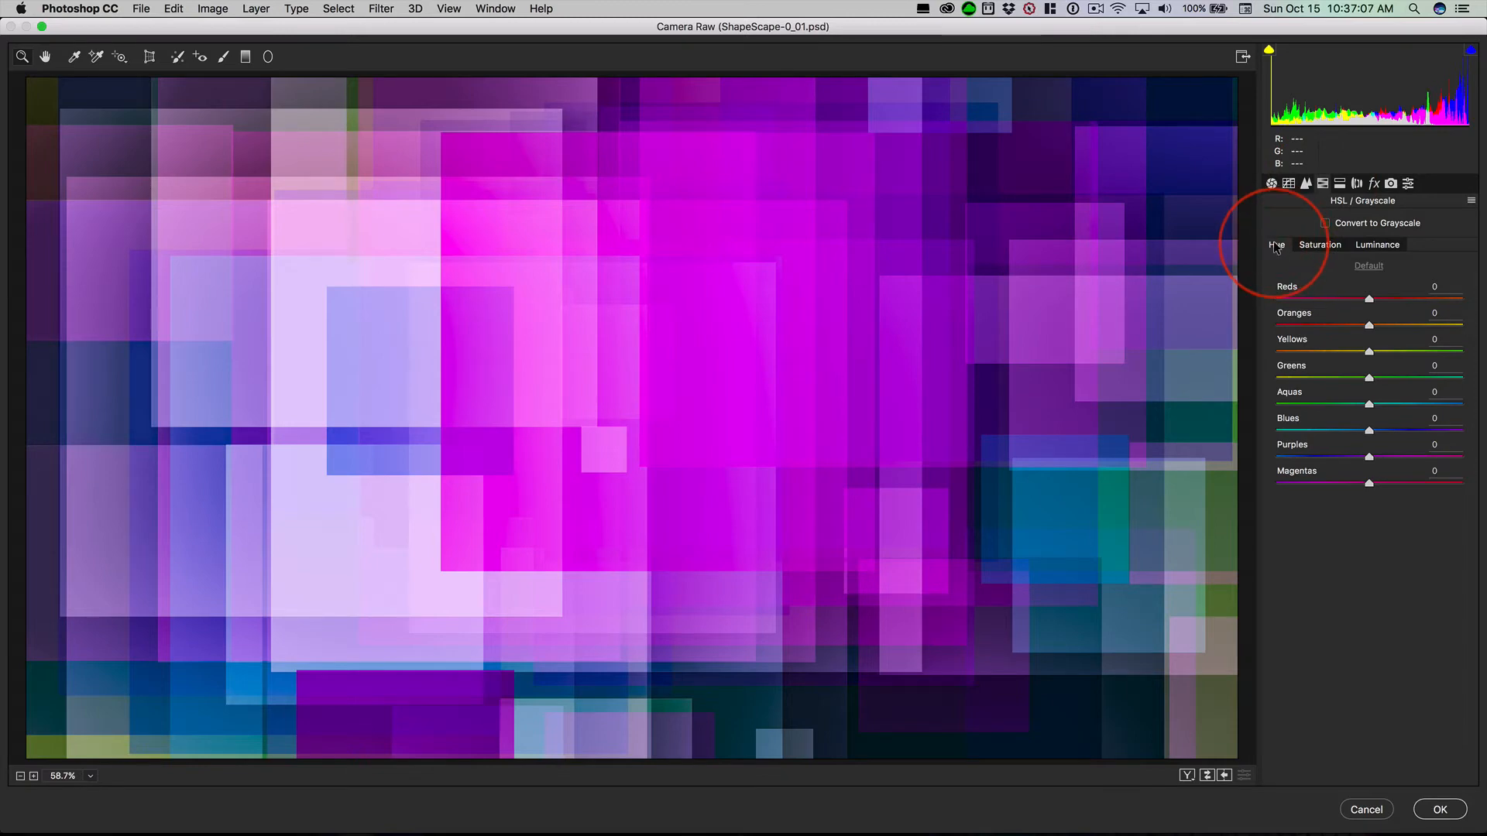
{"action": "left_click", "coordinate": [1378, 246]}
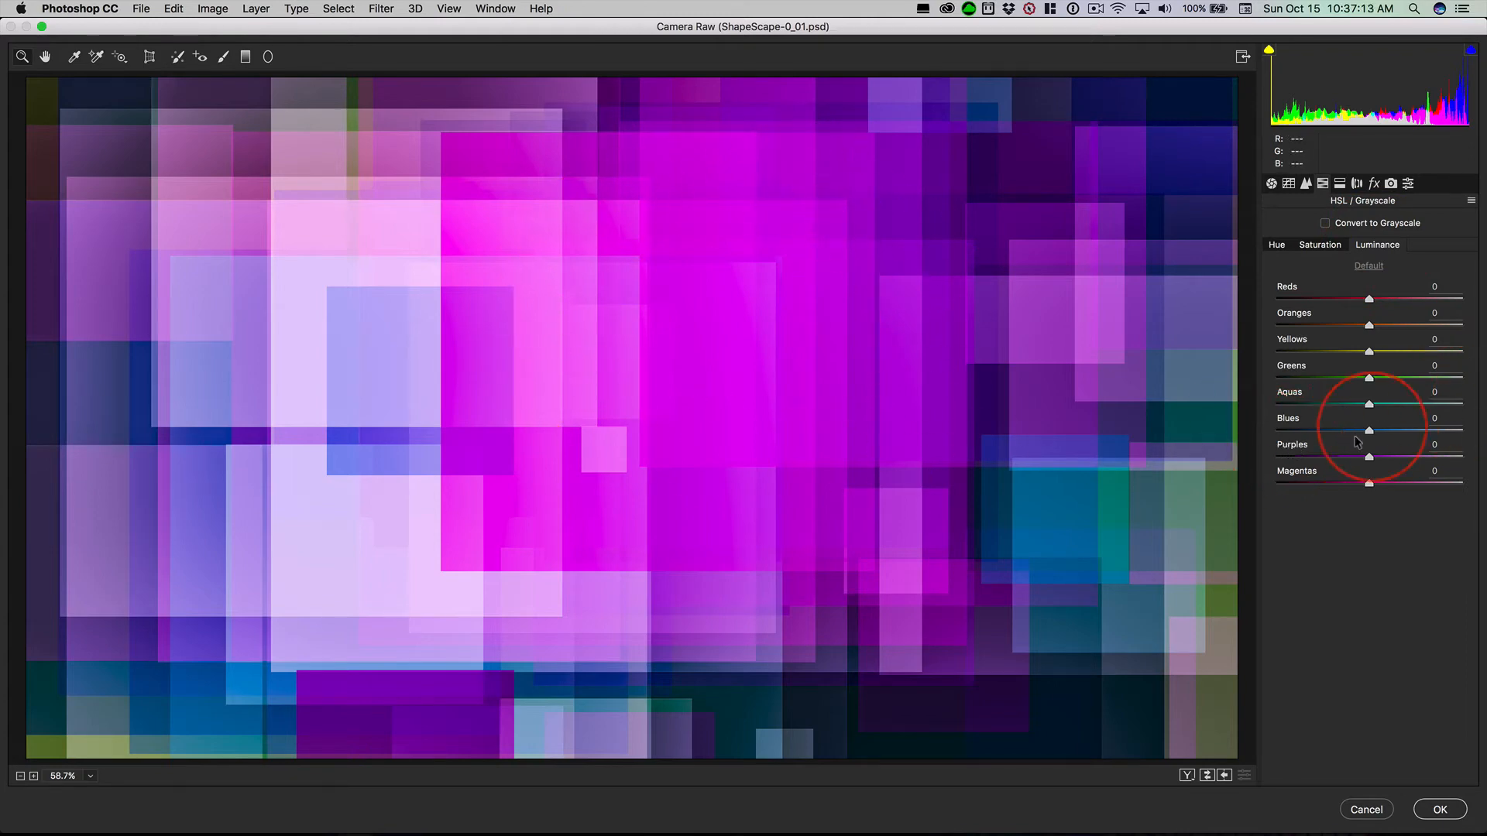
{"action": "left_click_drag", "start_coordinate": [1295, 444], "coordinate": [1354, 445]}
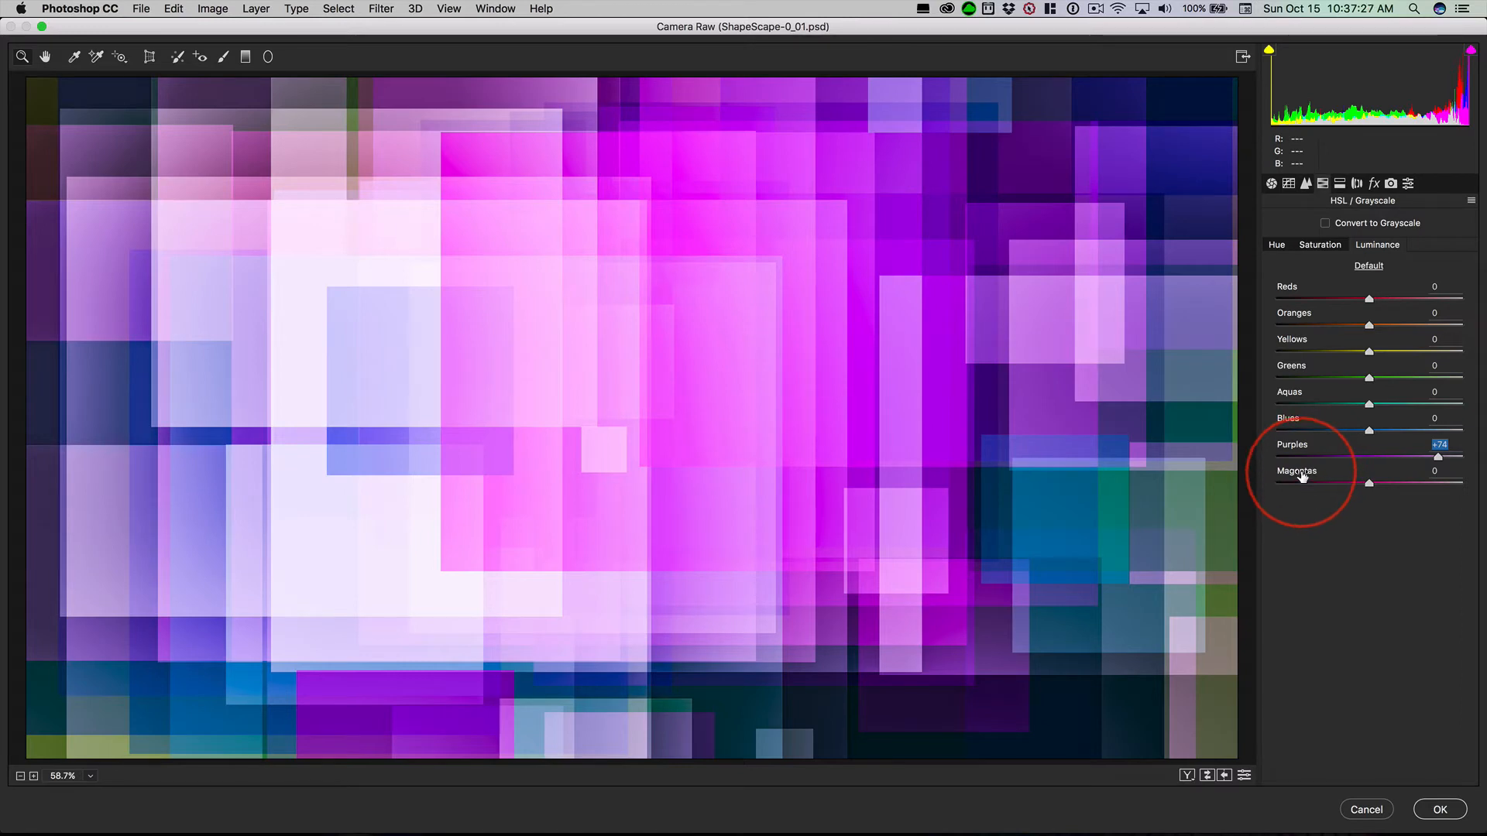
{"action": "mouse_move", "coordinate": [1313, 472]}
{"action": "left_mouse_down"}
{"action": "mouse_move", "coordinate": [1347, 480]}
{"action": "mouse_move", "coordinate": [1266, 478]}
{"action": "mouse_move", "coordinate": [1448, 478]}
{"action": "mouse_move", "coordinate": [1024, 477]}
{"action": "mouse_move", "coordinate": [1288, 459]}
{"action": "mouse_move", "coordinate": [1358, 490]}
{"action": "mouse_move", "coordinate": [1267, 478]}
{"action": "mouse_move", "coordinate": [1284, 475]}
{"action": "left_mouse_up"}
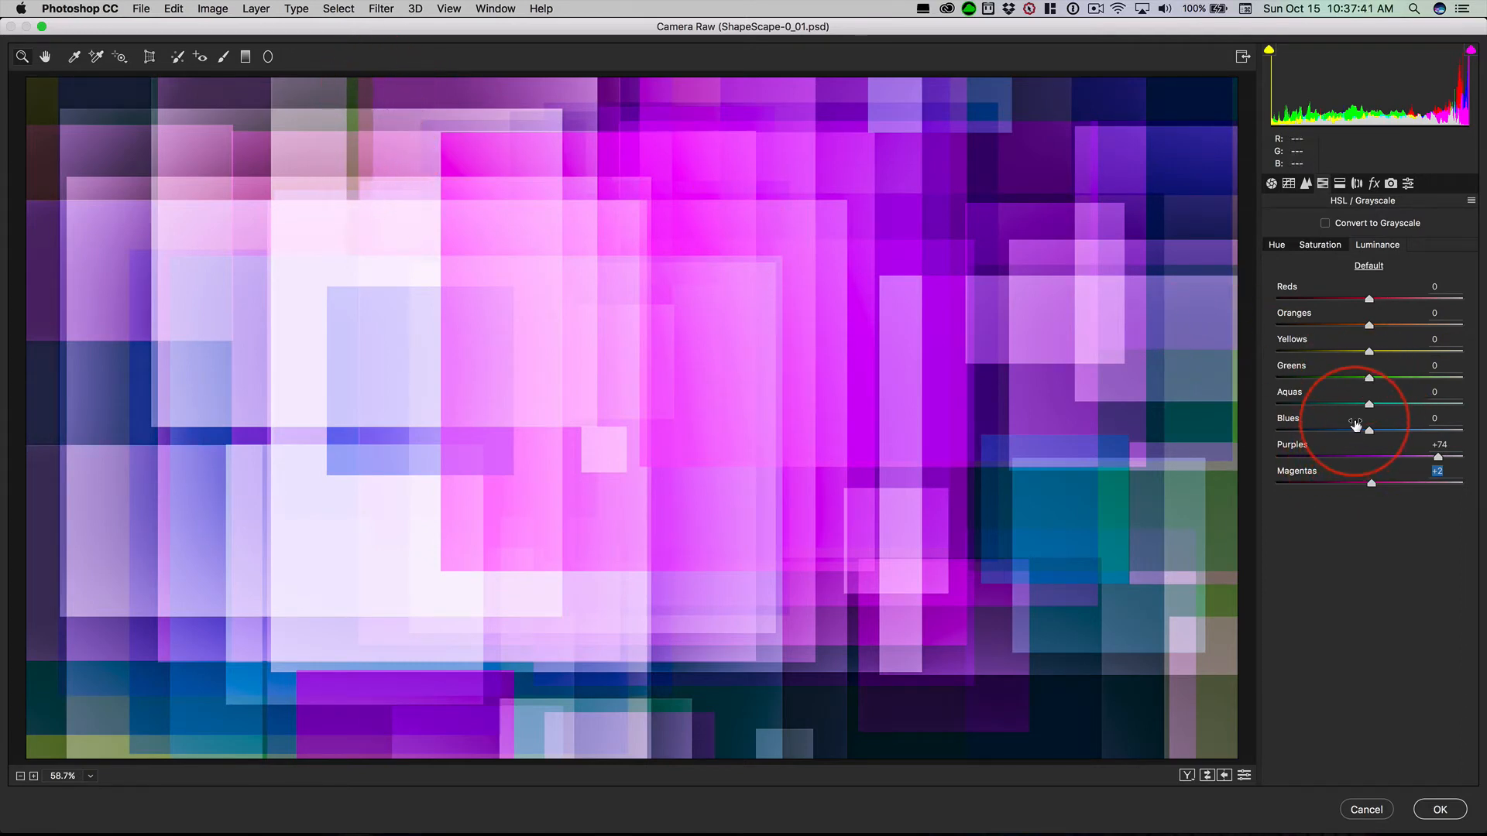
{"action": "left_click_drag", "start_coordinate": [1368, 428], "coordinate": [1337, 393]}
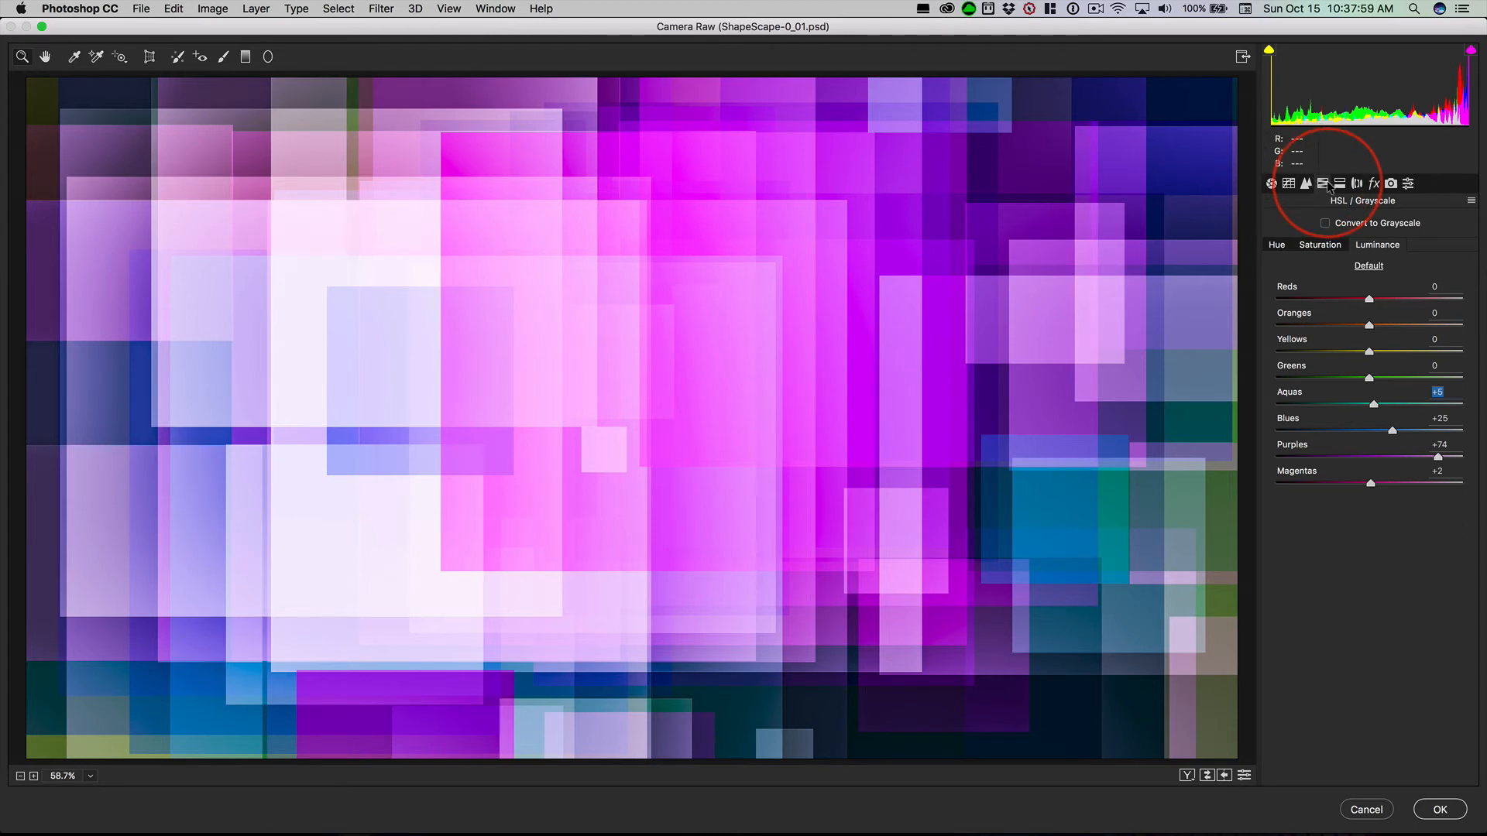
Set Exposure to -0.32, Highlights to +22, Shadows to +56, Whites to +27 and Blacks to -3.
{"action": "left_click", "coordinate": [1271, 183]}
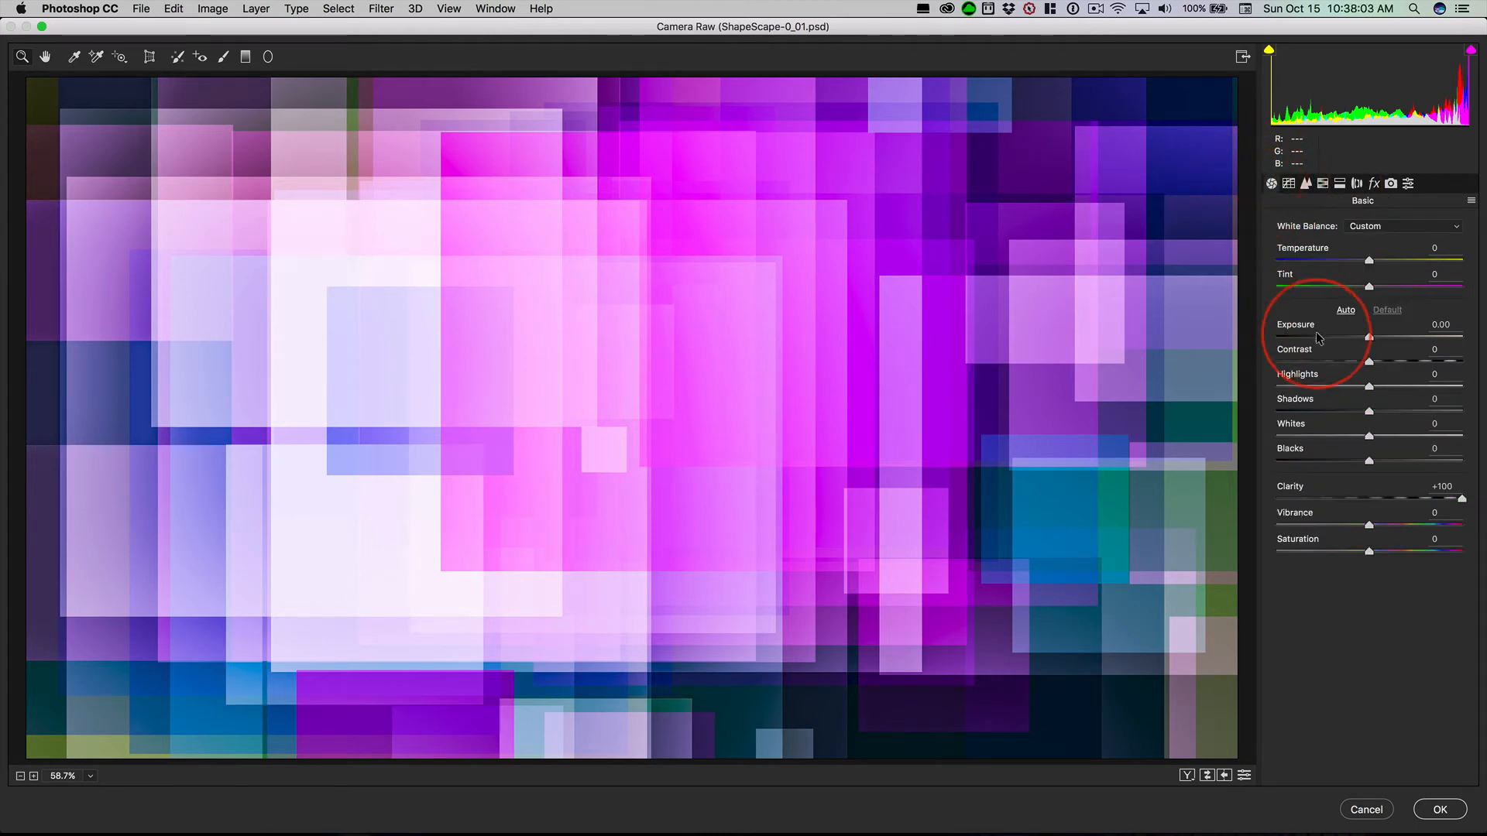
{"action": "left_click_drag", "start_coordinate": [1315, 328], "coordinate": [1343, 328]}
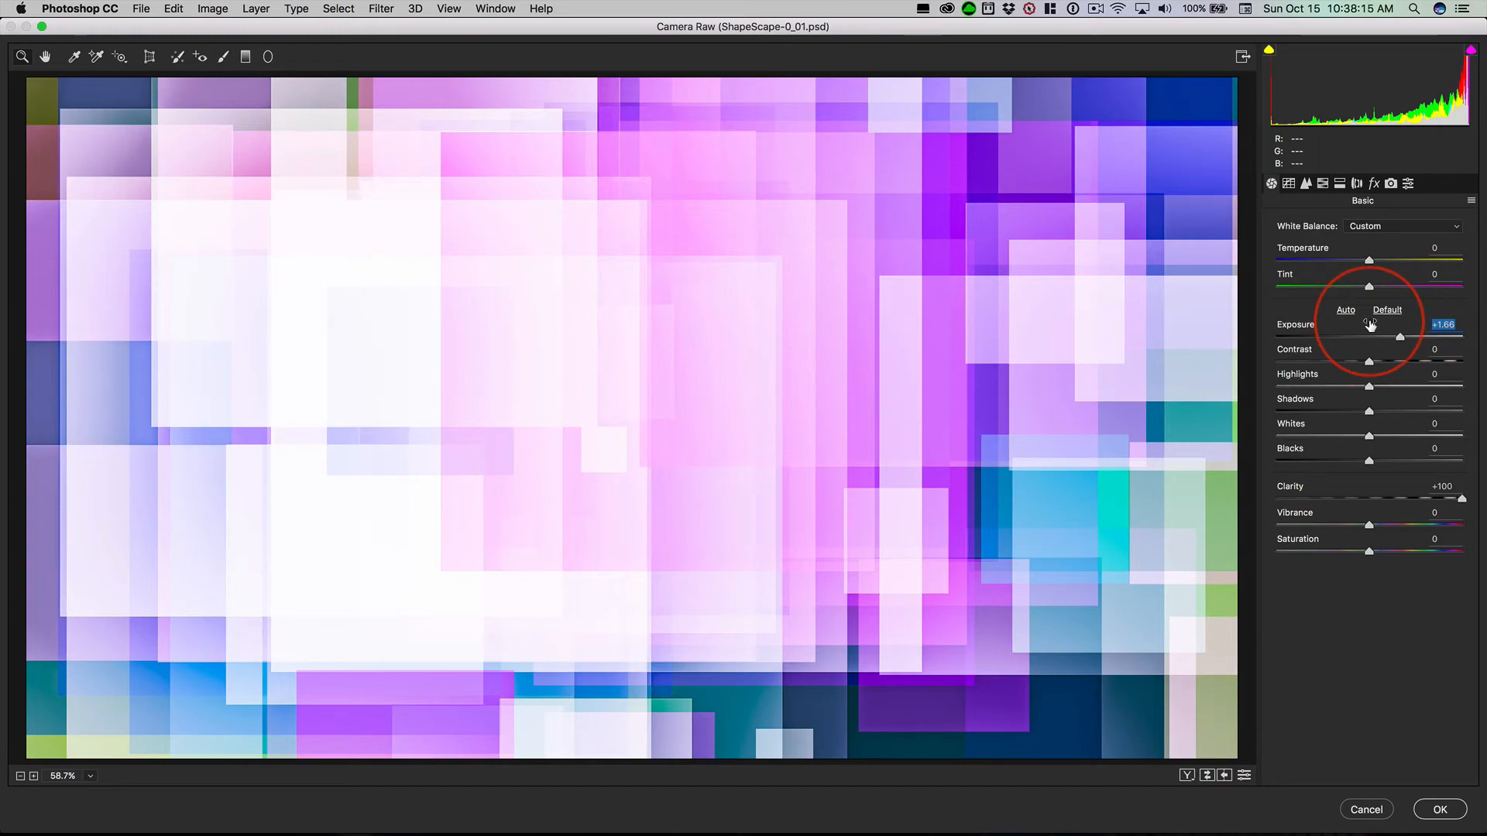
{"action": "left_click_drag", "start_coordinate": [1370, 326], "coordinate": [1340, 333]}
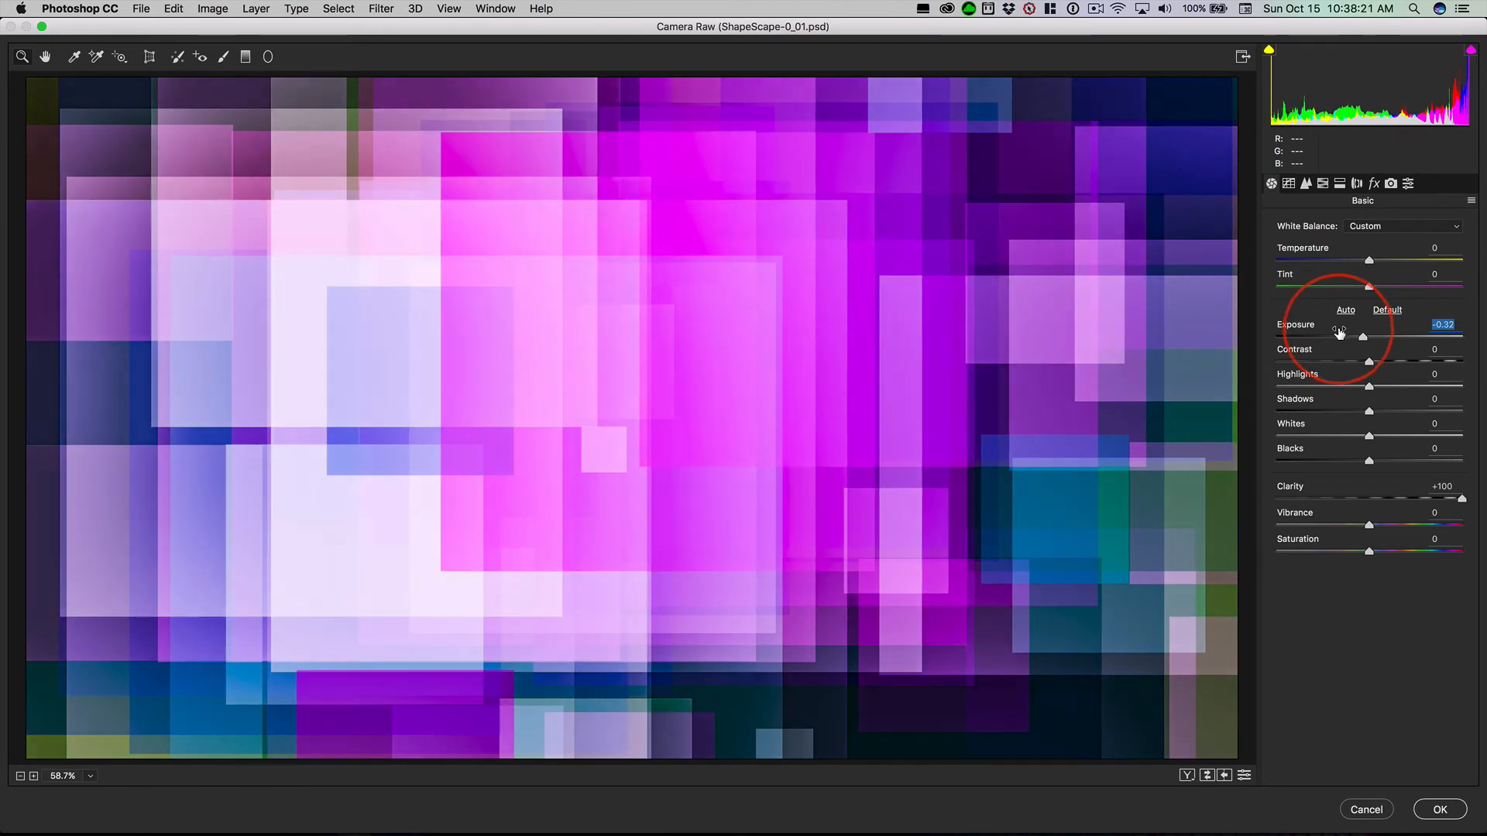
{"action": "left_click_drag", "start_coordinate": [1287, 376], "coordinate": [1289, 422]}
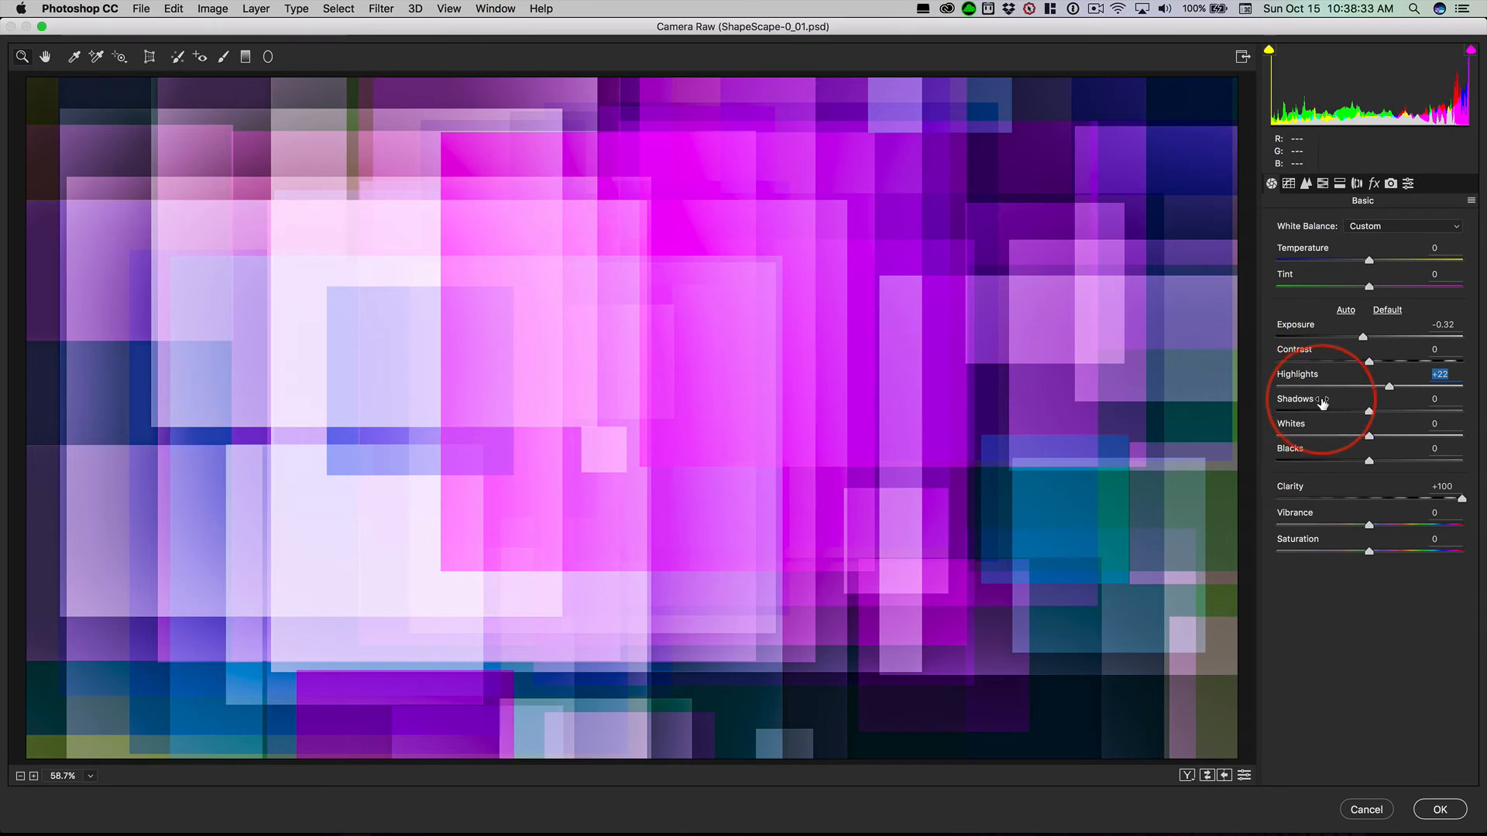
{"action": "left_click_drag", "start_coordinate": [1322, 402], "coordinate": [1290, 457]}
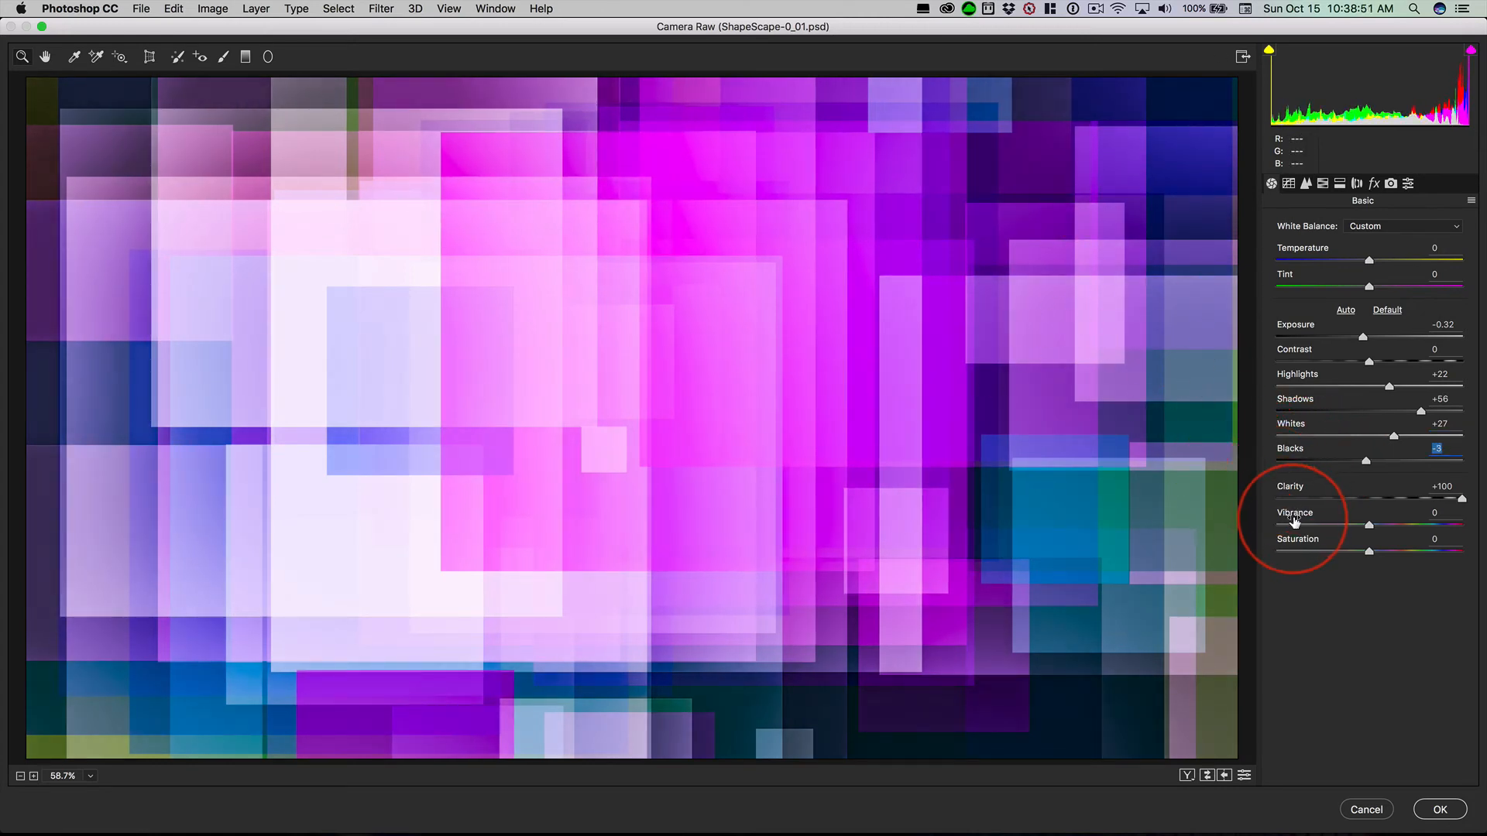
Set Vibrance to -9 and Saturation to -10, and apply the Camera Raw filter.
{"action": "mouse_move", "coordinate": [1299, 517]}
{"action": "left_mouse_down"}
{"action": "mouse_move", "coordinate": [1321, 516]}
{"action": "mouse_move", "coordinate": [1281, 517]}
{"action": "left_mouse_up"}
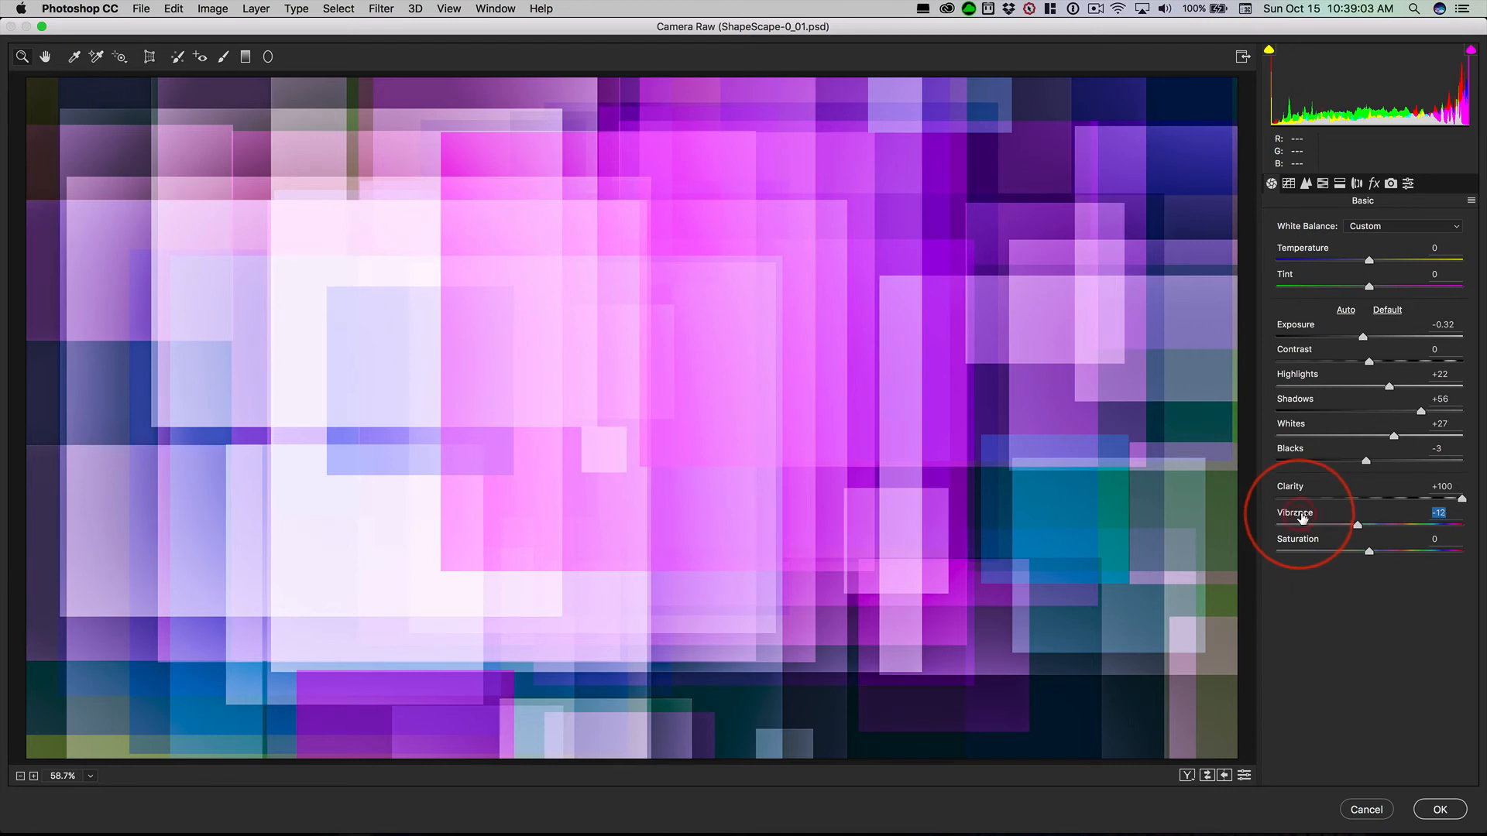
{"action": "left_click_drag", "start_coordinate": [1302, 517], "coordinate": [1348, 546]}
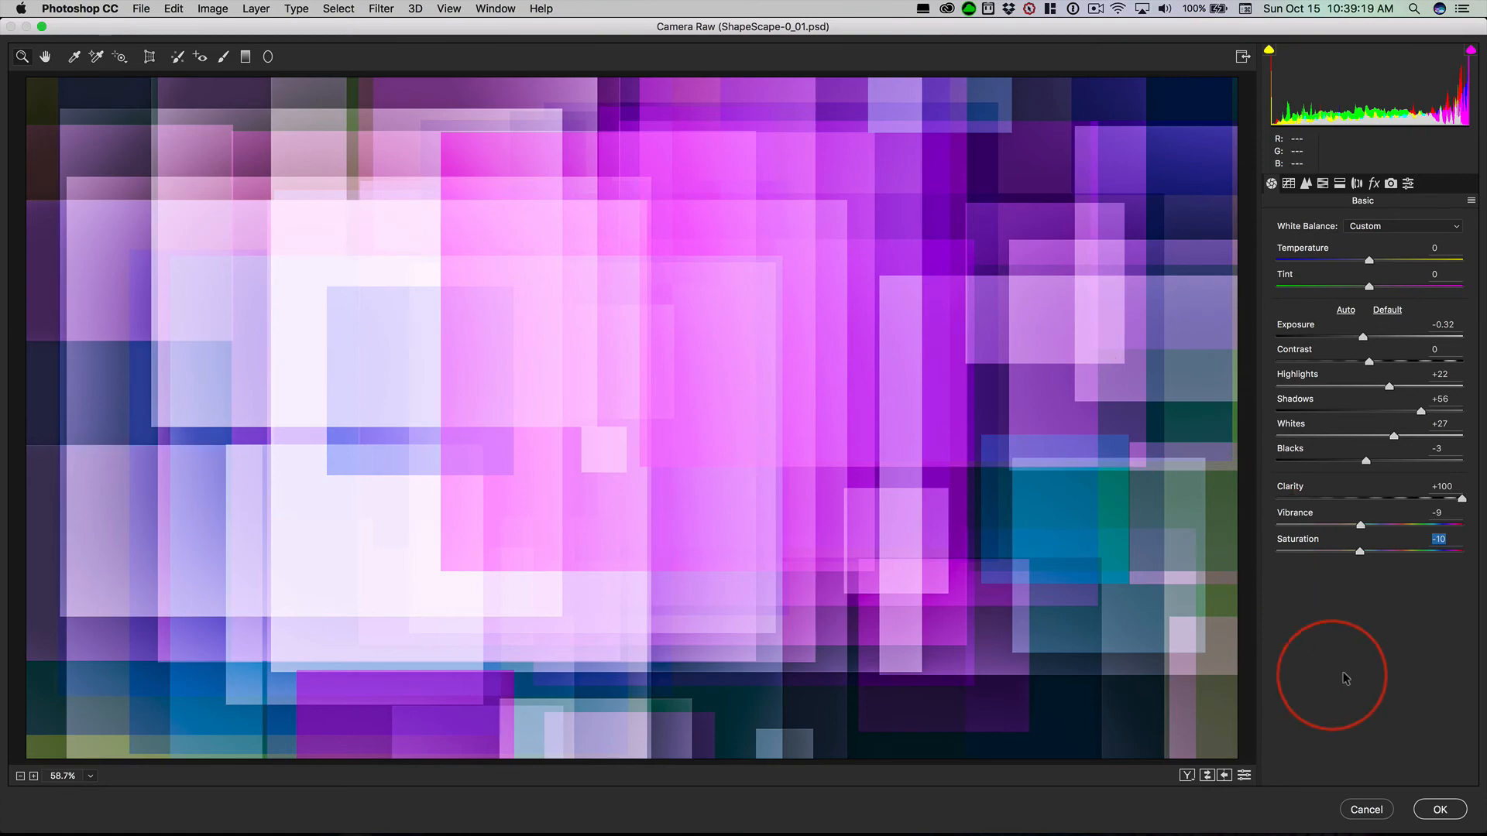
{"action": "left_click", "coordinate": [1450, 810]}
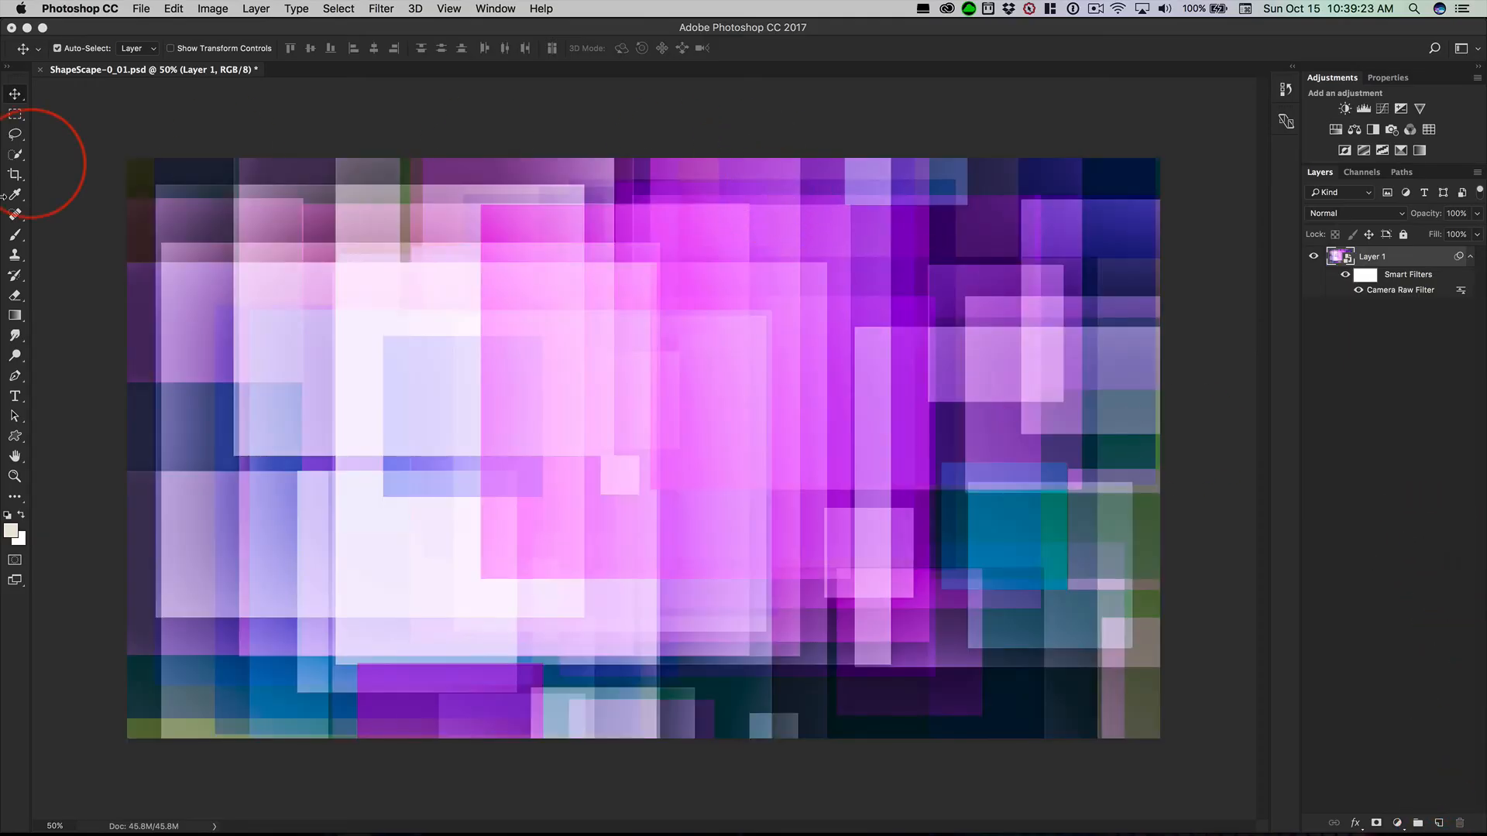
Compare Layer 1 with and without the Camera Raw smart filter.
{"action": "left_click", "coordinate": [1359, 292]}
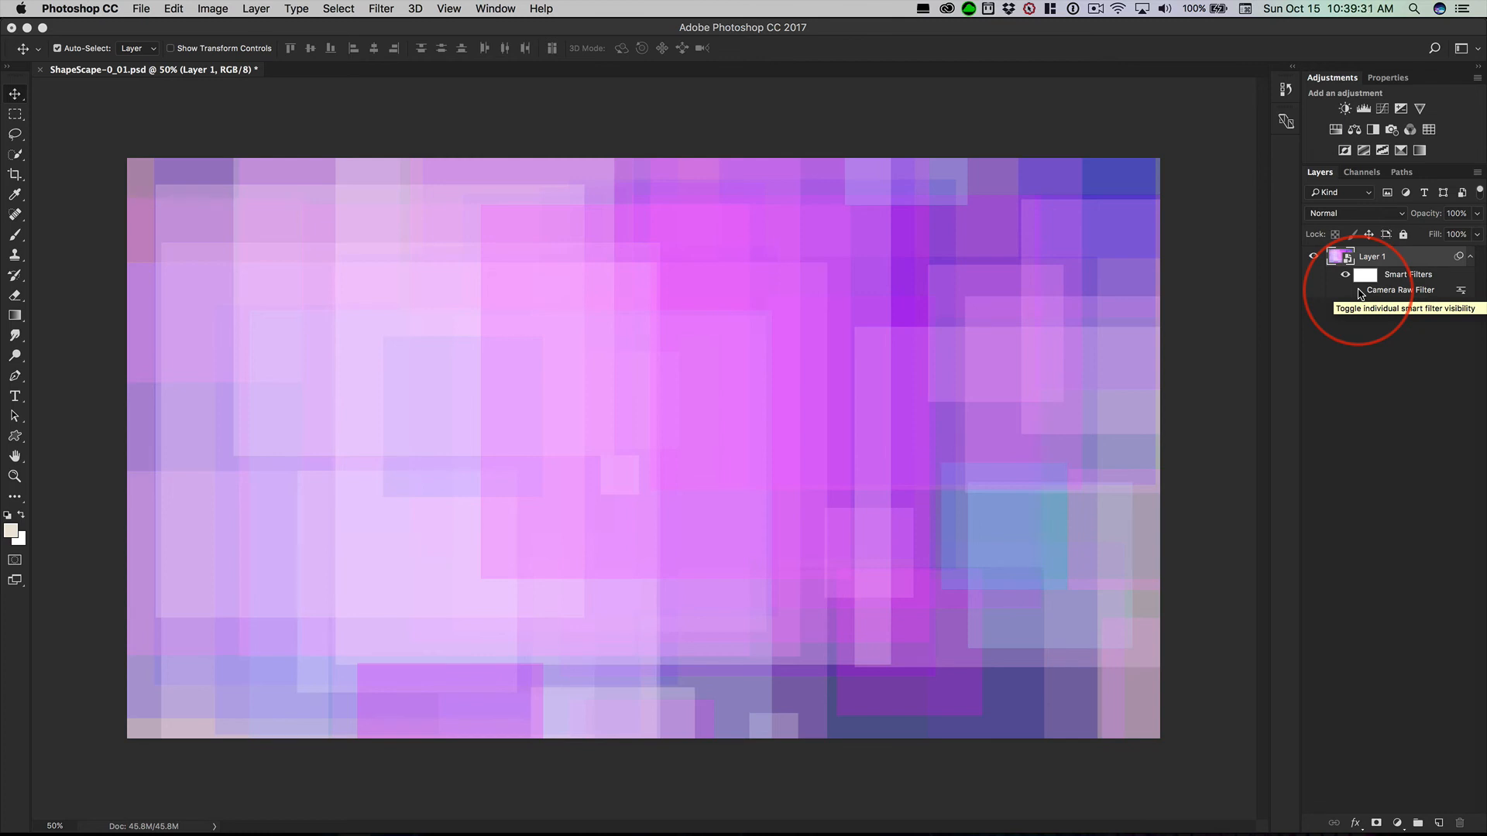
{"action": "left_click", "coordinate": [1359, 291]}
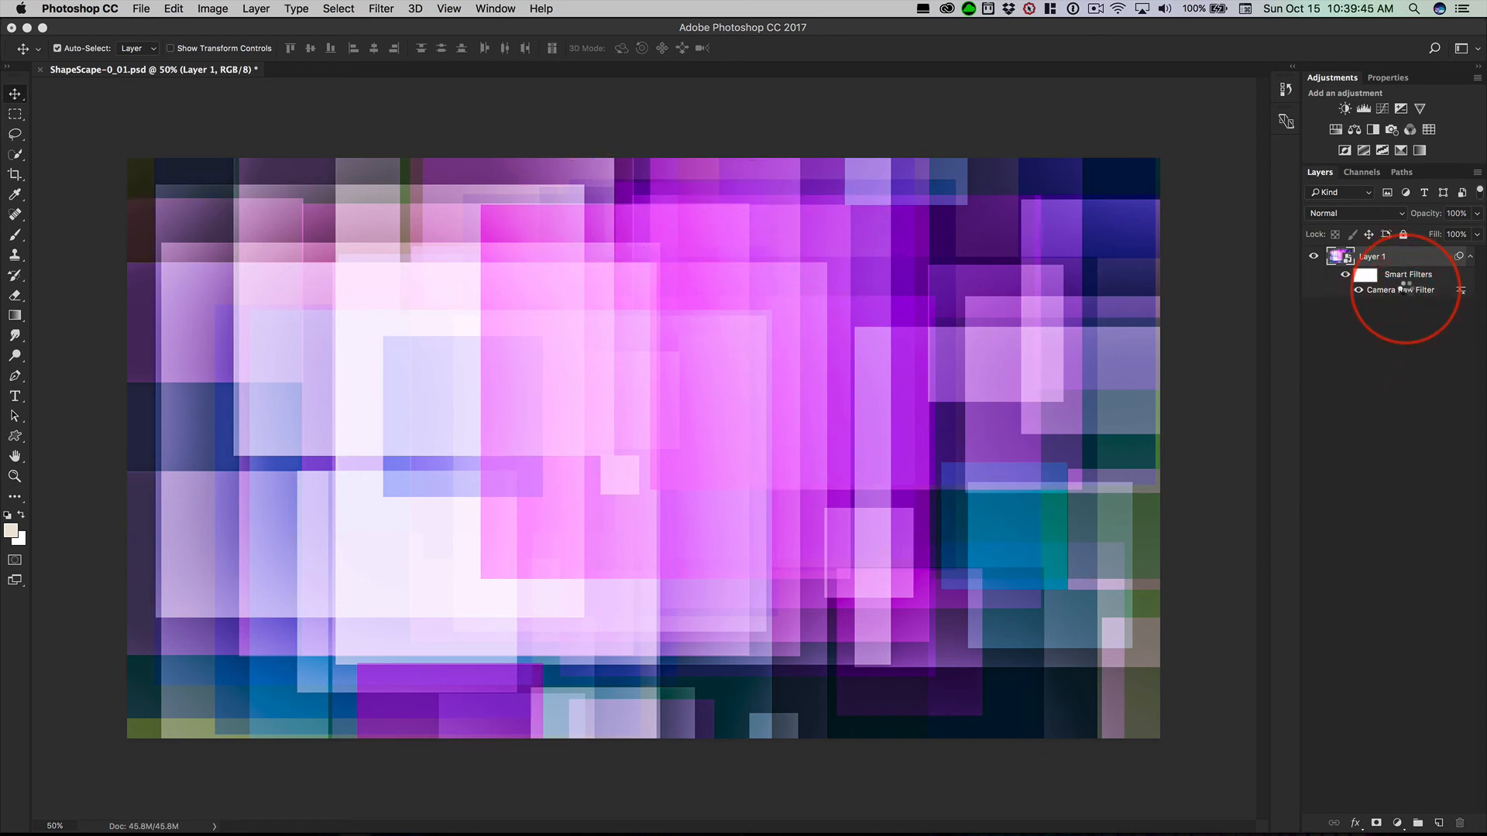
Reopen Layer 1's Camera Raw smart filter and raise the Purples luminance to +85.
{"action": "double_click", "coordinate": [1407, 292]}
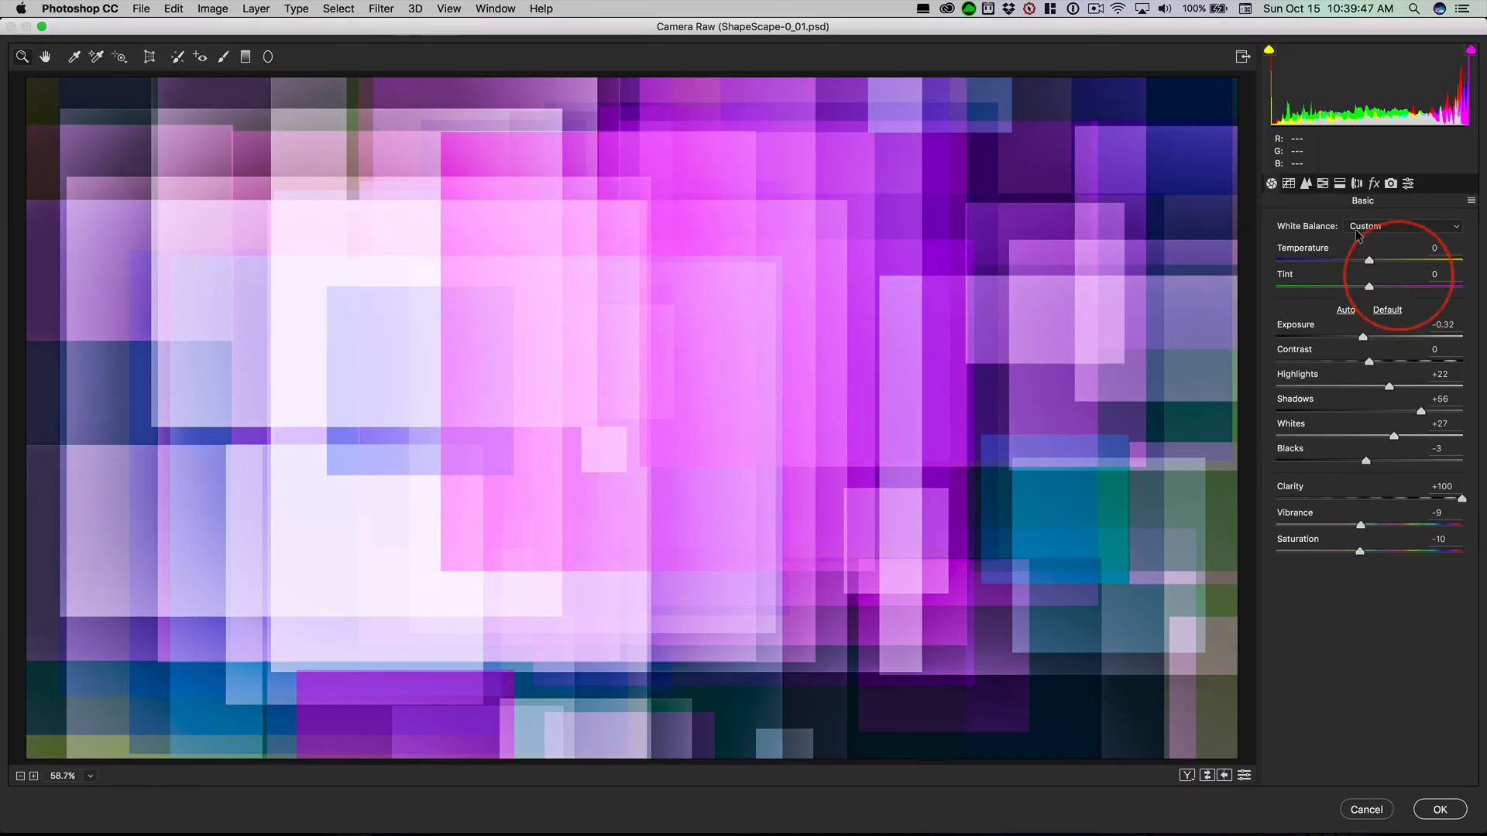
{"action": "left_click", "coordinate": [1324, 184]}
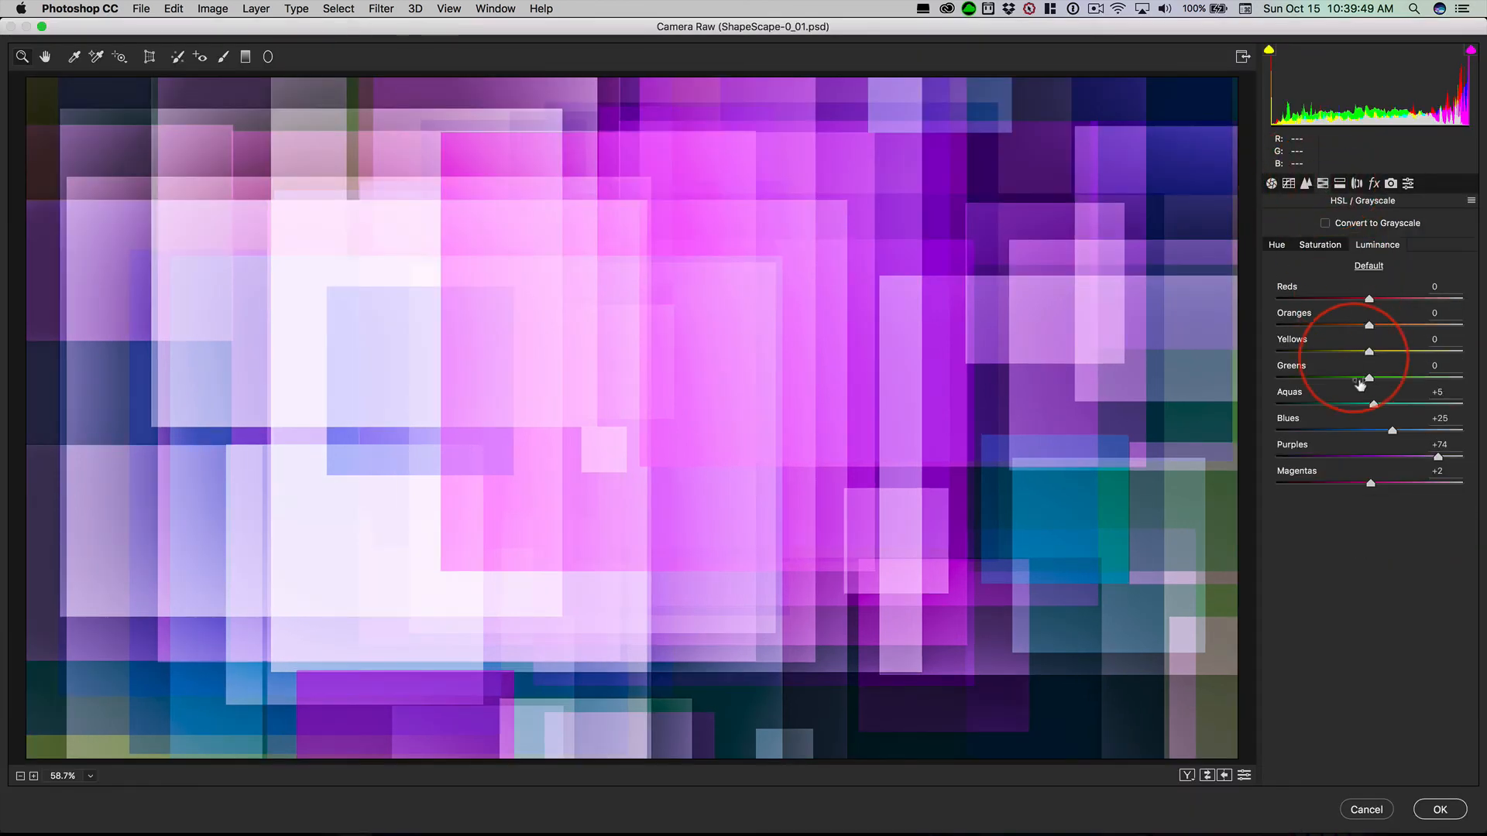
{"action": "left_click_drag", "start_coordinate": [1398, 448], "coordinate": [1407, 447]}
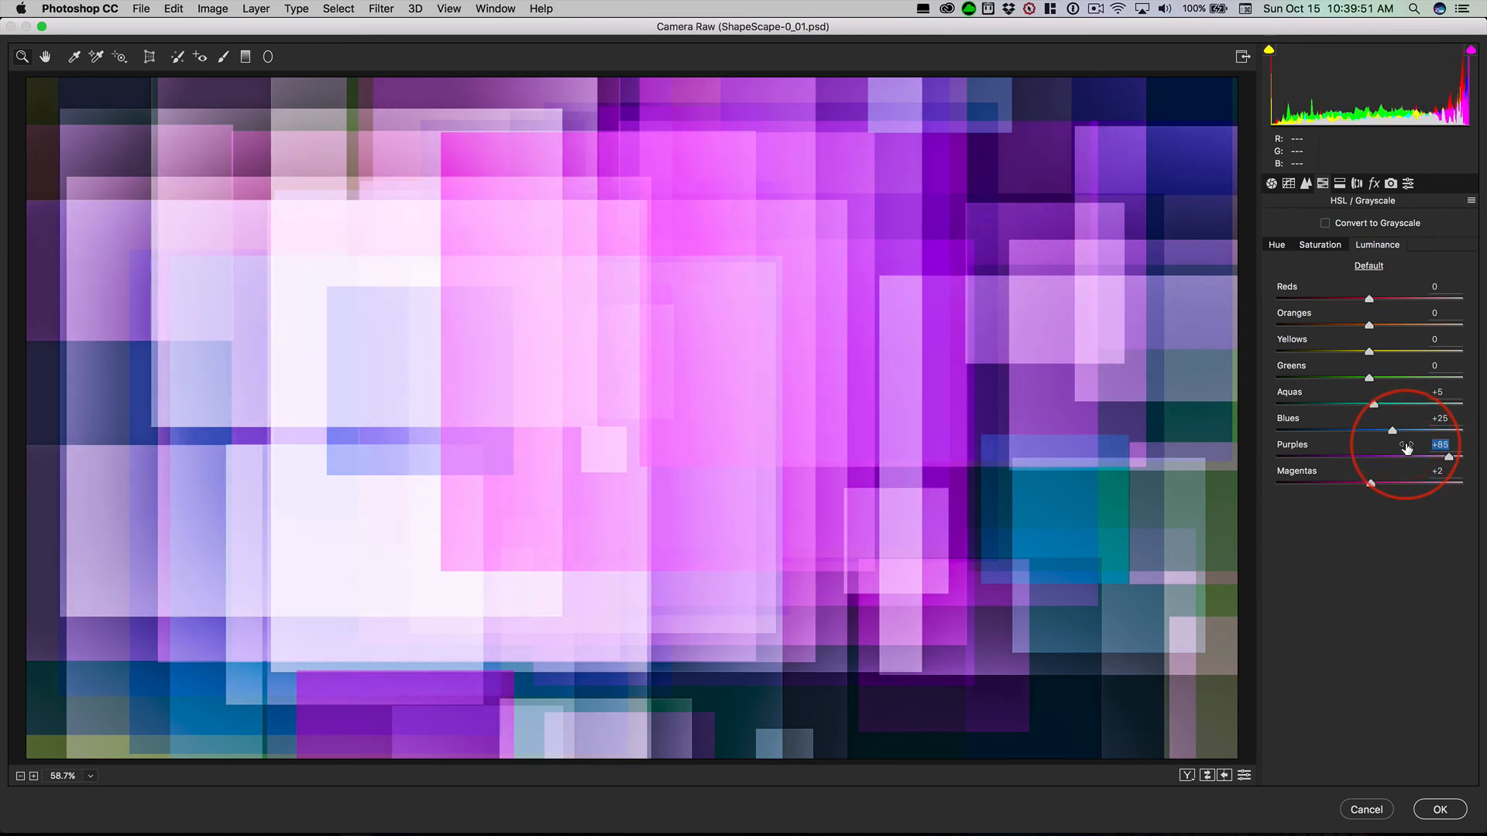
Try a lower Magentas hue value and undo the change.
{"action": "left_click", "coordinate": [1277, 245]}
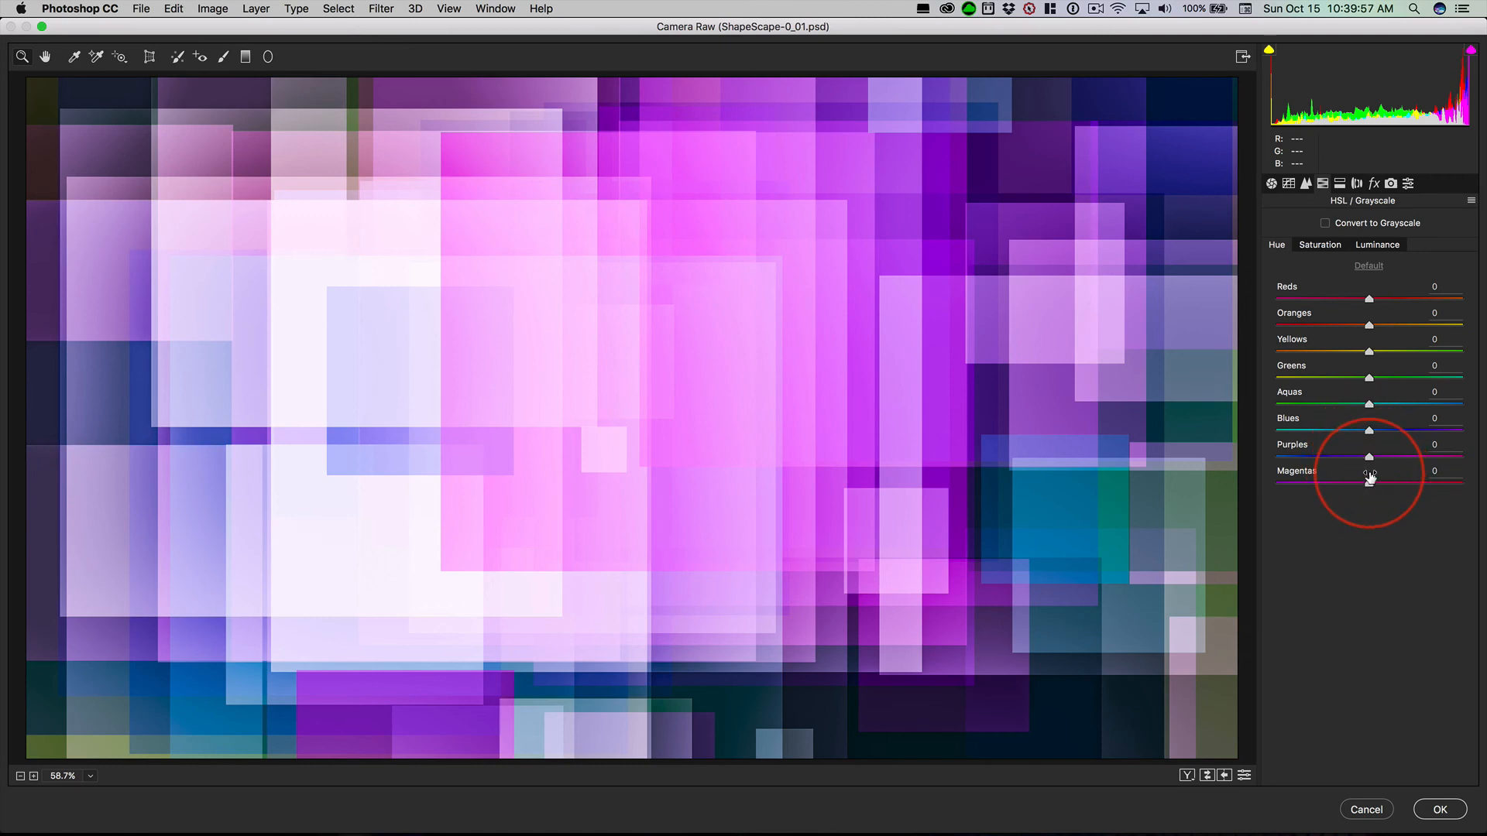
{"action": "left_click_drag", "start_coordinate": [1367, 478], "coordinate": [1327, 487]}
{"action": "key", "text": "super+z"}
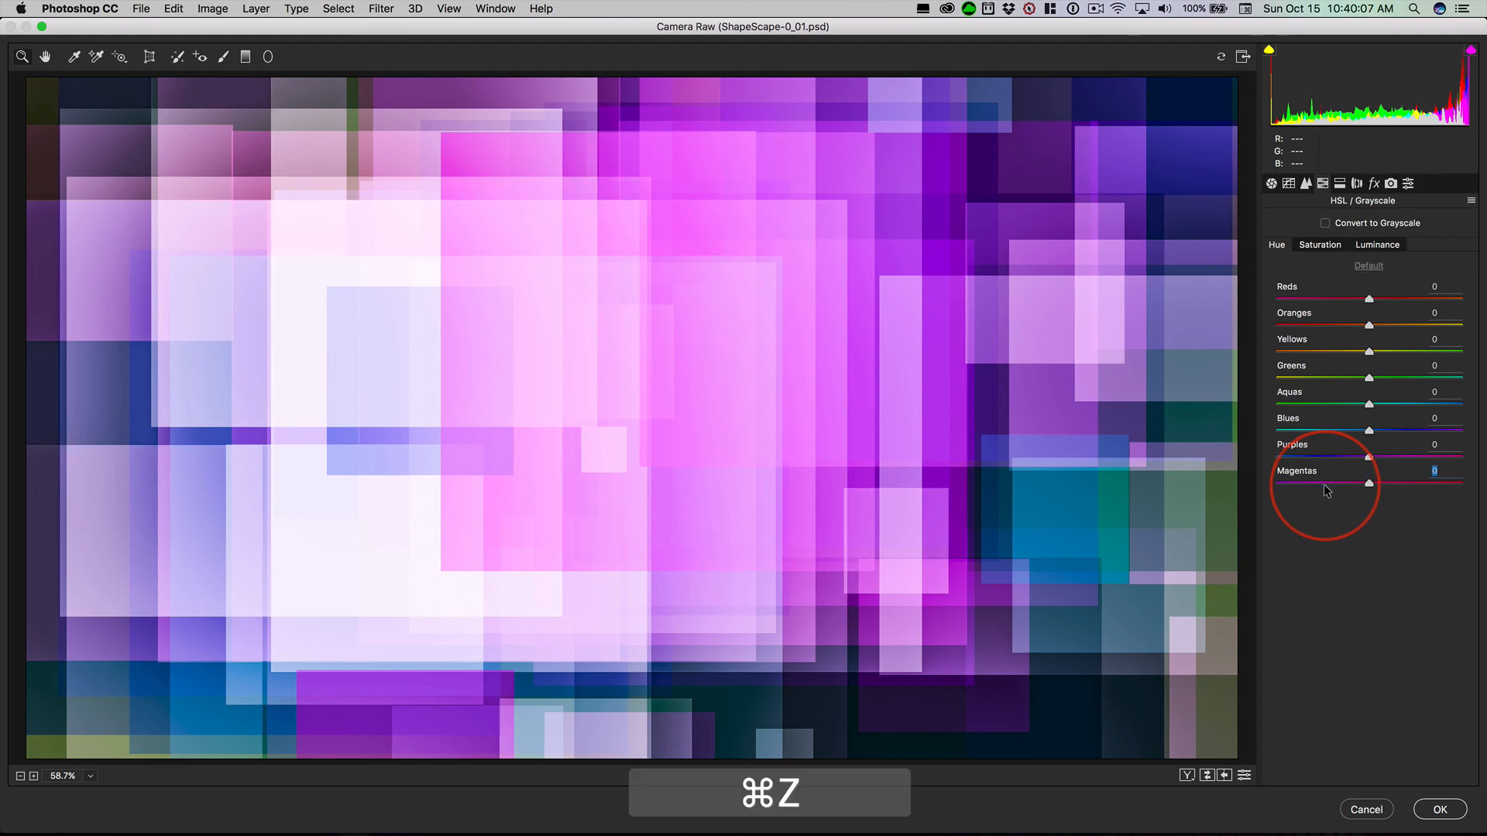
Set the Purples saturation to -10, apply the edited filter and save the document.
{"action": "left_click", "coordinate": [1327, 245]}
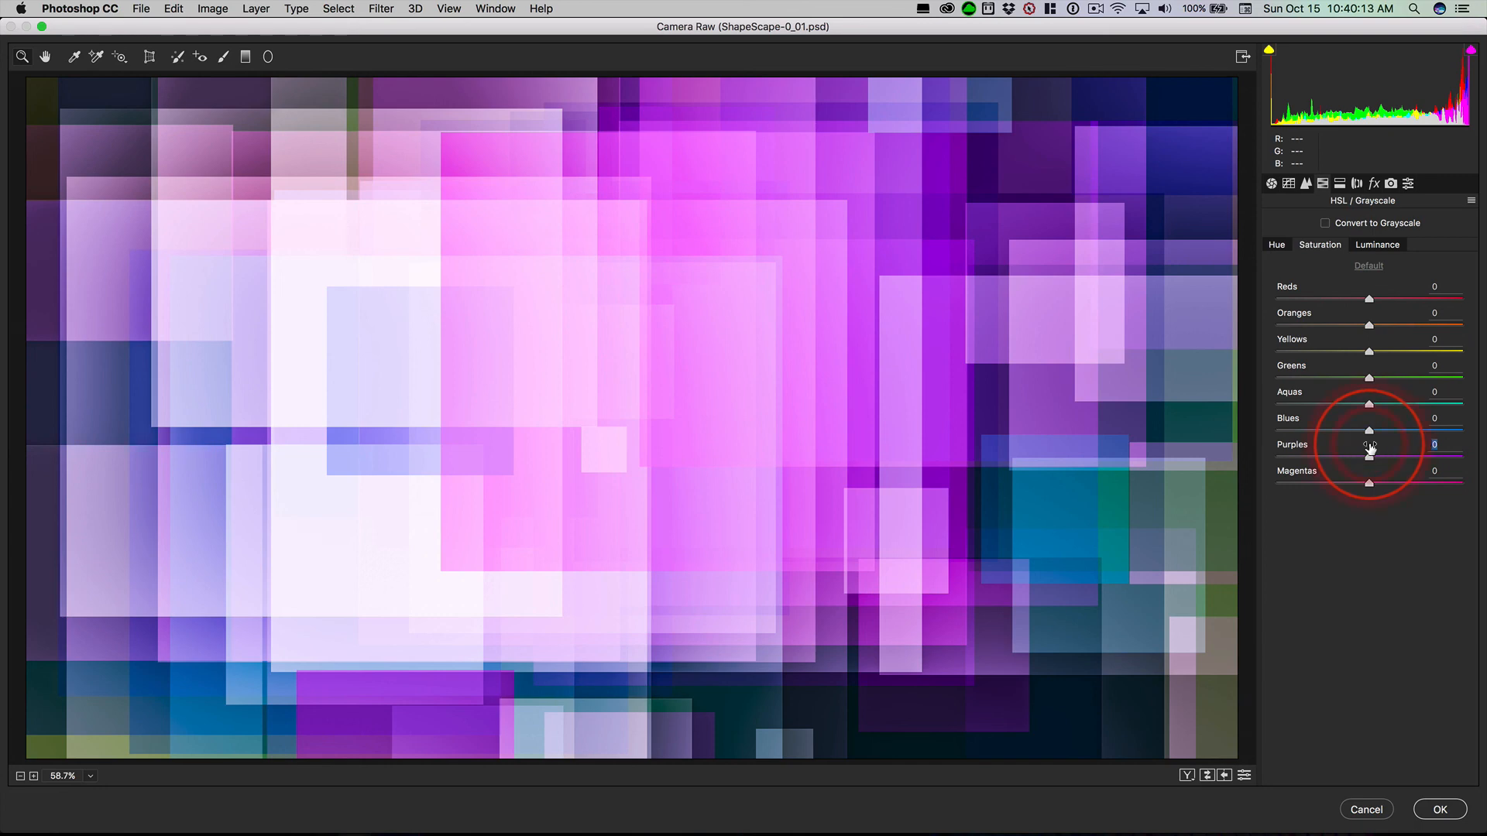
{"action": "left_click_drag", "start_coordinate": [1370, 448], "coordinate": [1361, 449]}
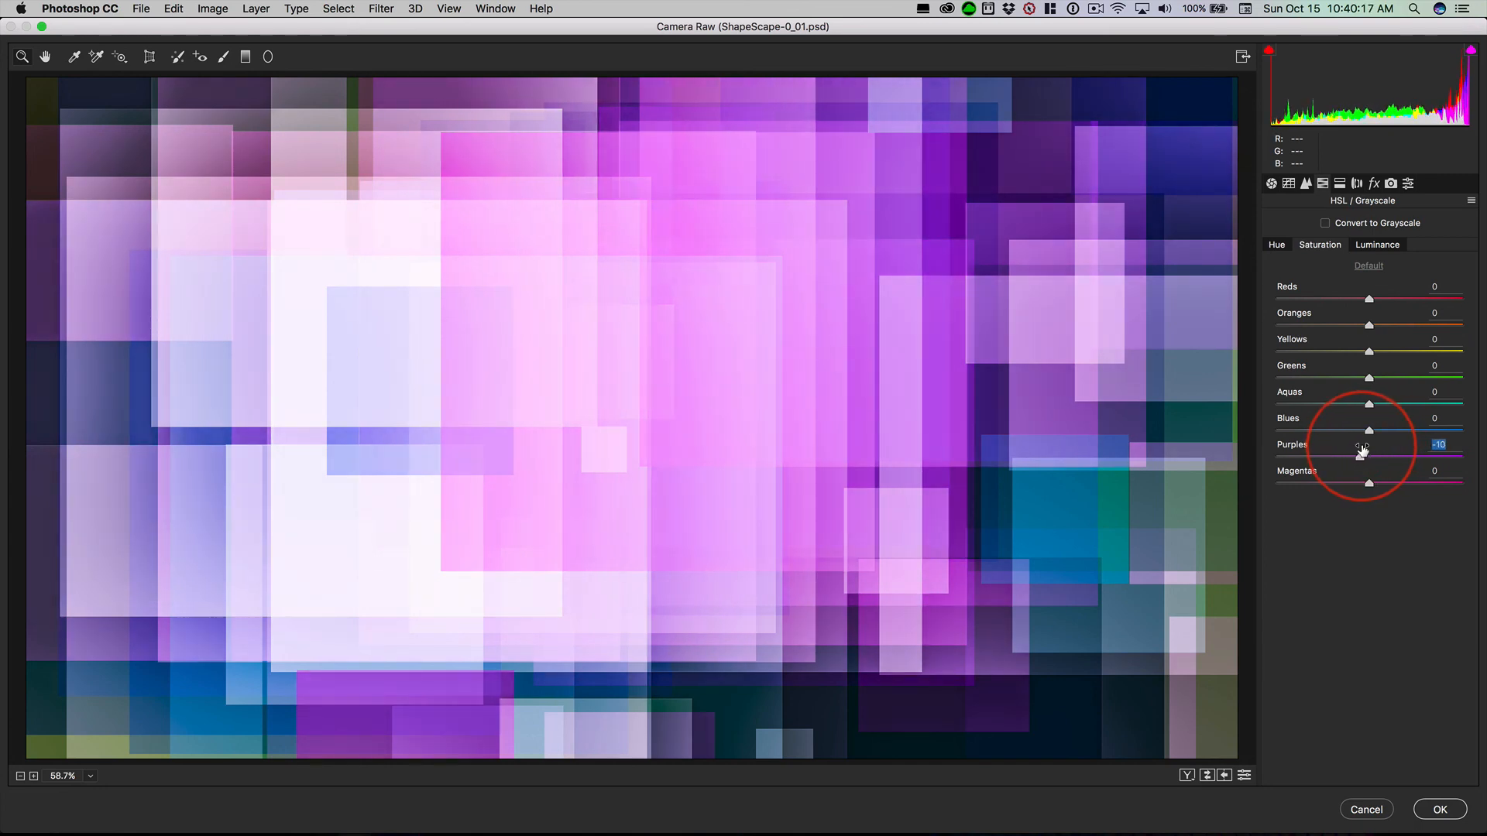
{"action": "left_click", "coordinate": [1441, 810]}
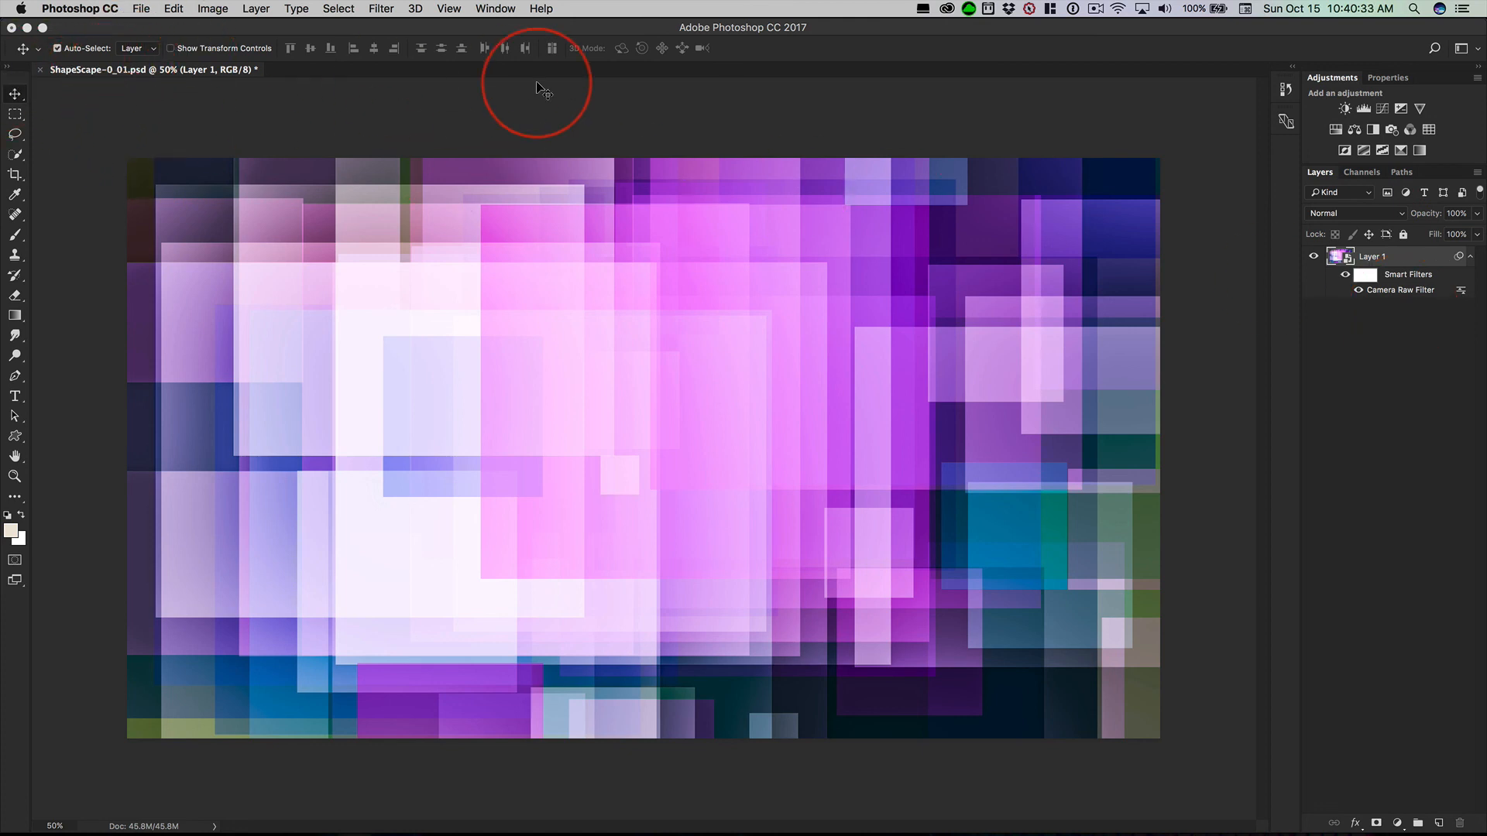
{"action": "key", "text": "super+s"}
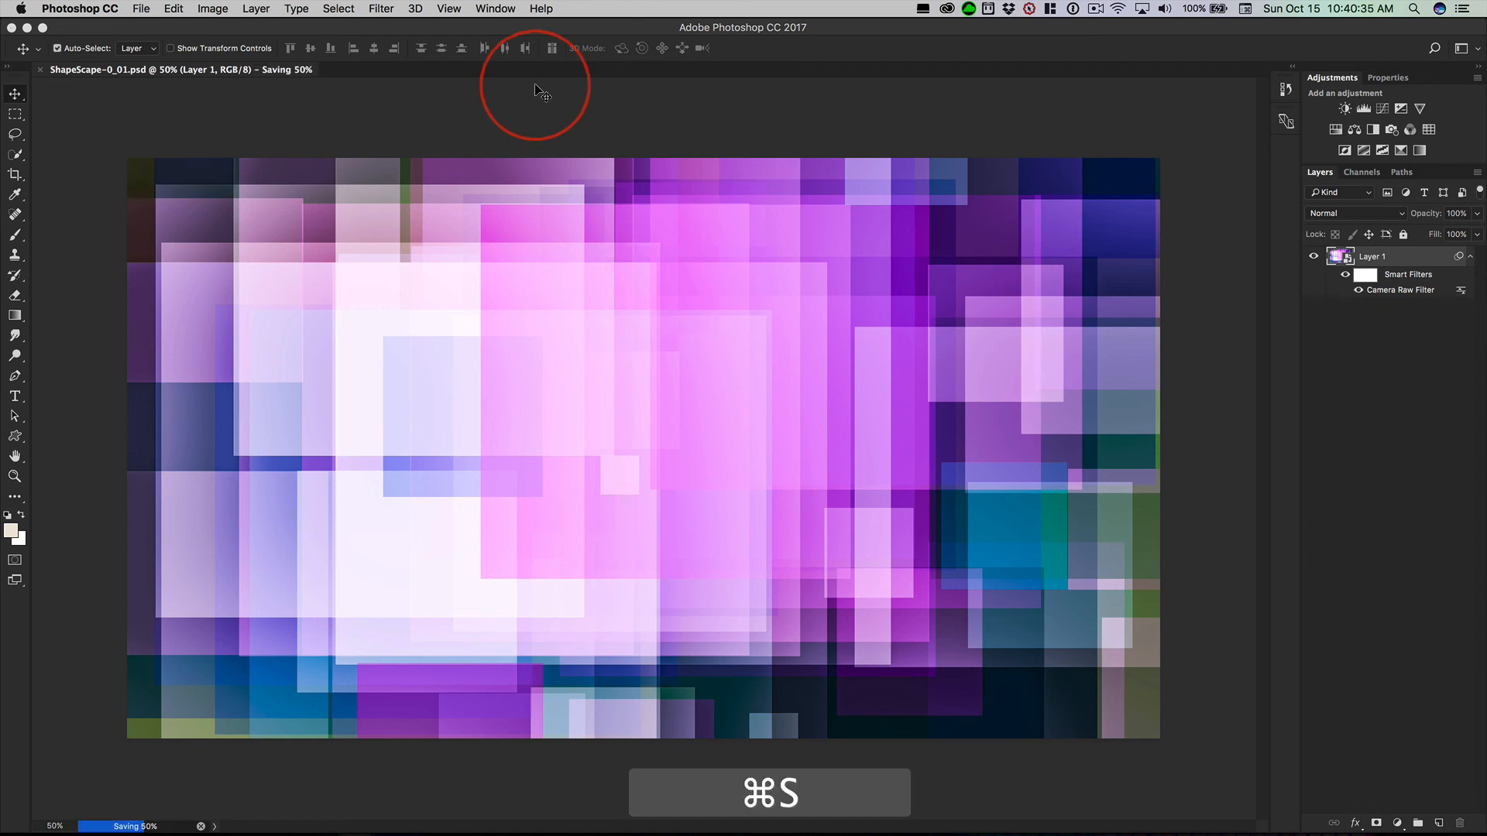